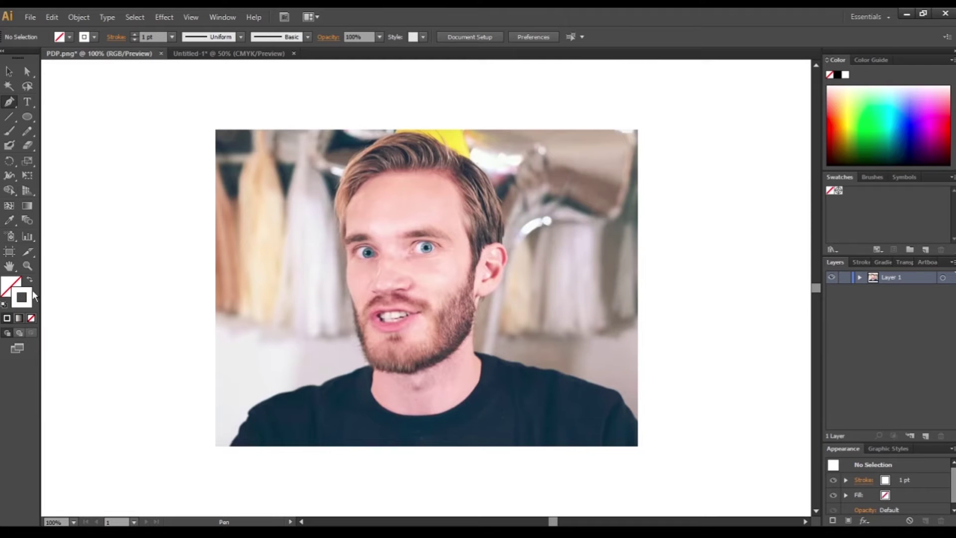
Set the stroke to red with no fill and zoom in on the top of the man's head
left_click(829, 124)
key("ctrl+plus")
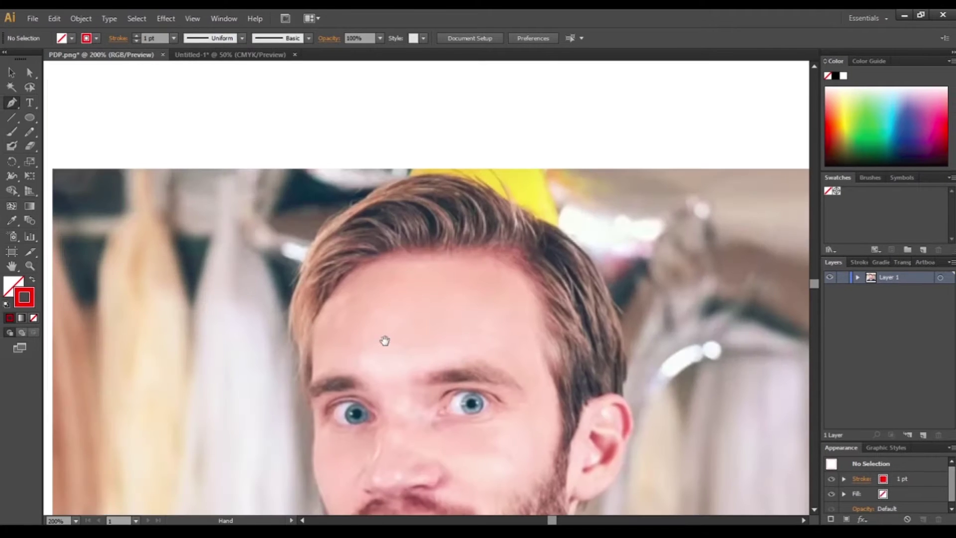
left_click_drag(380, 294, 369, 253)
scroll(507, 199, "up", 3)
scroll(576, 416, "up", 3)
scroll(570, 324, "up", 2)
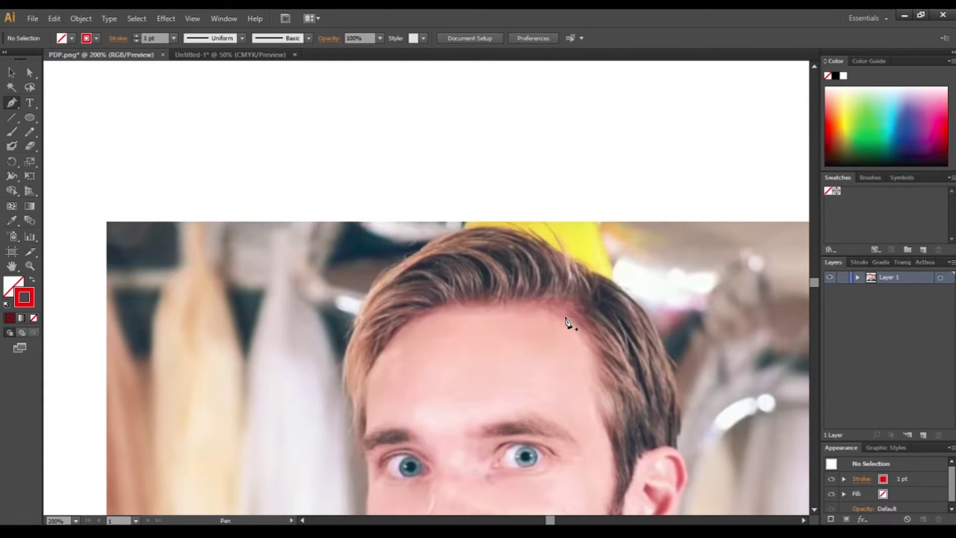
Place the first three anchor points along the man's hairline
left_click(561, 309)
left_click(365, 377)
left_click(317, 453)
scroll(317, 455, "down", 3)
Trace the red outline along the forehead hairline, down the temple and up the hair edge
left_click_drag(365, 260, 368, 340)
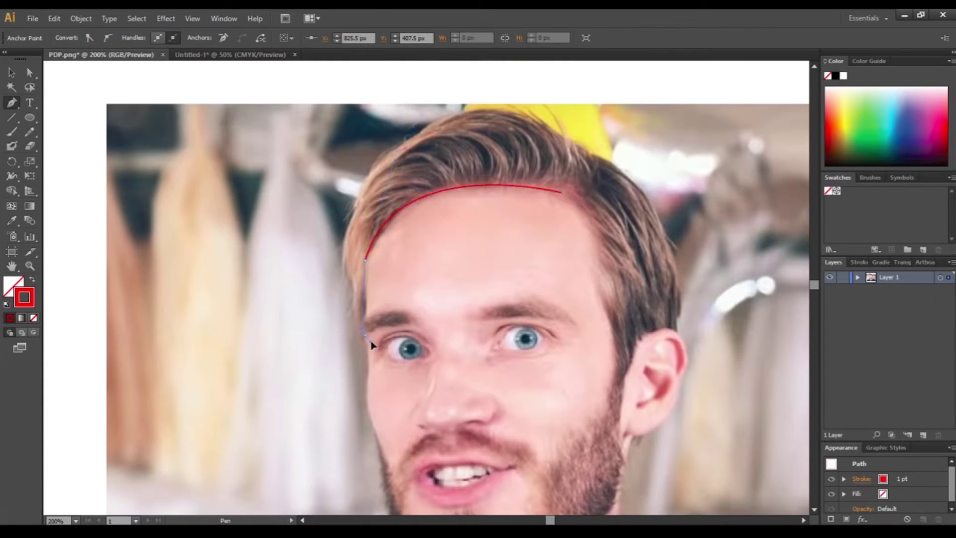
scroll(369, 322, "up", 1)
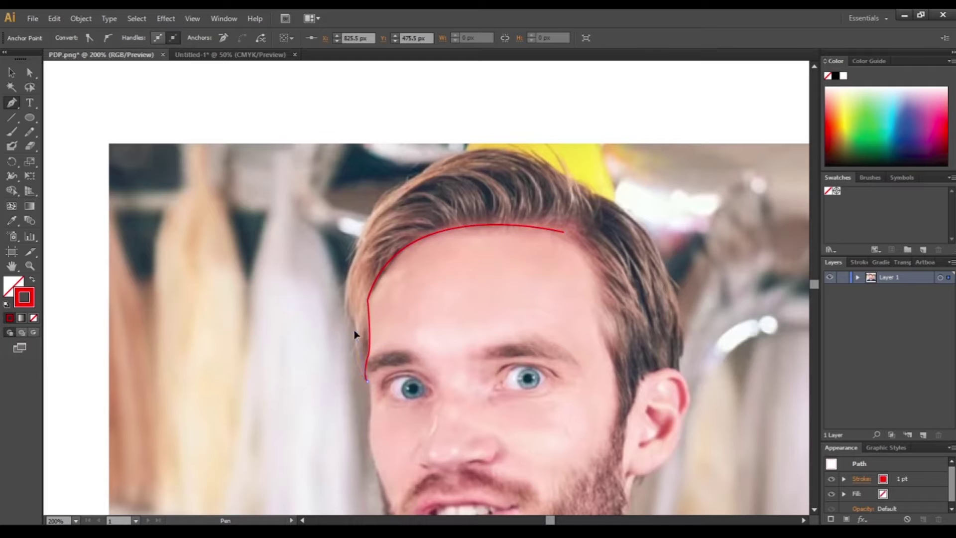
scroll(367, 309, "up", 3)
scroll(349, 323, "down", 1)
left_click_drag(344, 323, 329, 344)
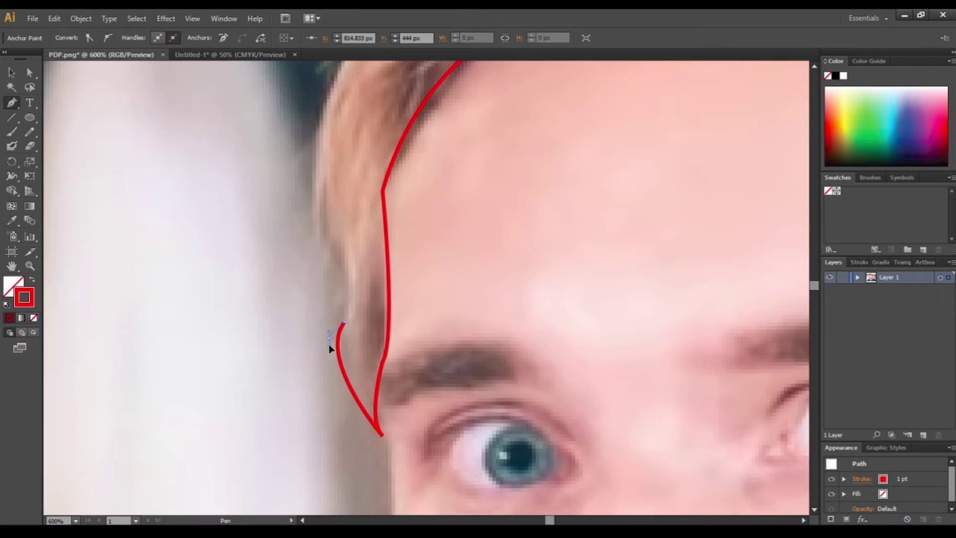
scroll(324, 229, "up", 2)
scroll(343, 324, "up", 1)
left_click_drag(331, 393, 337, 395)
scroll(339, 299, "up", 1)
left_click_drag(330, 230, 393, 108)
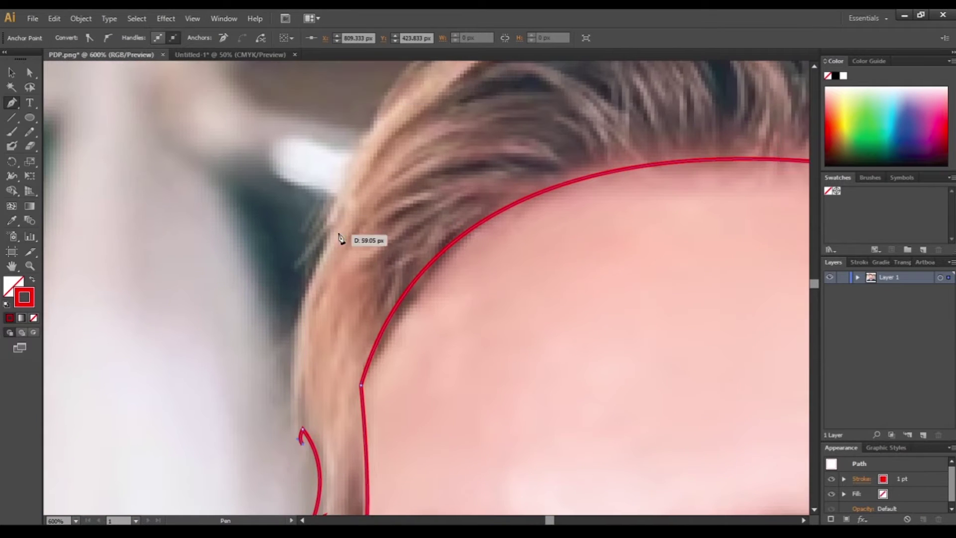
scroll(400, 153, "down", 1)
scroll(498, 193, "down", 1)
scroll(498, 193, "up", 1)
Curve the outline over the top and crown of the hair, redoing a misplaced tuft point
mouse_move(429, 231)
left_mouse_down()
mouse_move(545, 207)
mouse_move(469, 212)
left_mouse_up()
left_click_drag(566, 273, 577, 279)
scroll(498, 299, "up", 1)
left_click_drag(605, 356, 658, 418)
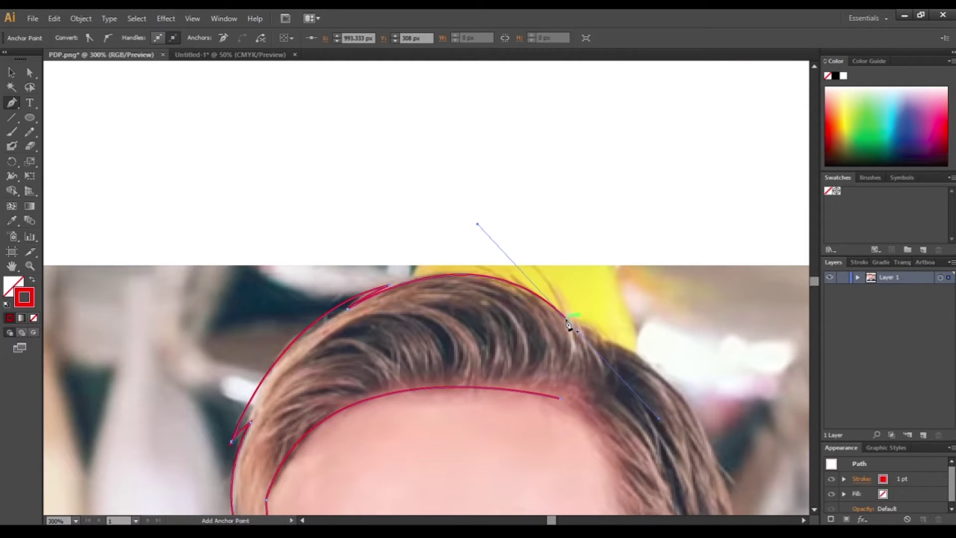
key("ctrl+z")
left_click_drag(603, 344, 608, 371)
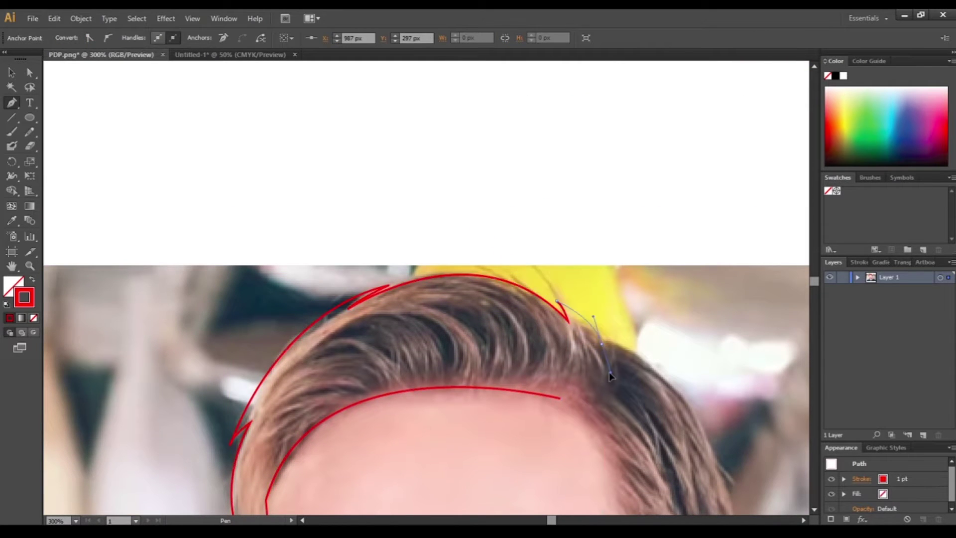
scroll(603, 364, "down", 3)
Continue the outline down the side of the hair and around the ear toward the jaw
left_click_drag(585, 320, 593, 331)
scroll(572, 348, "down", 1)
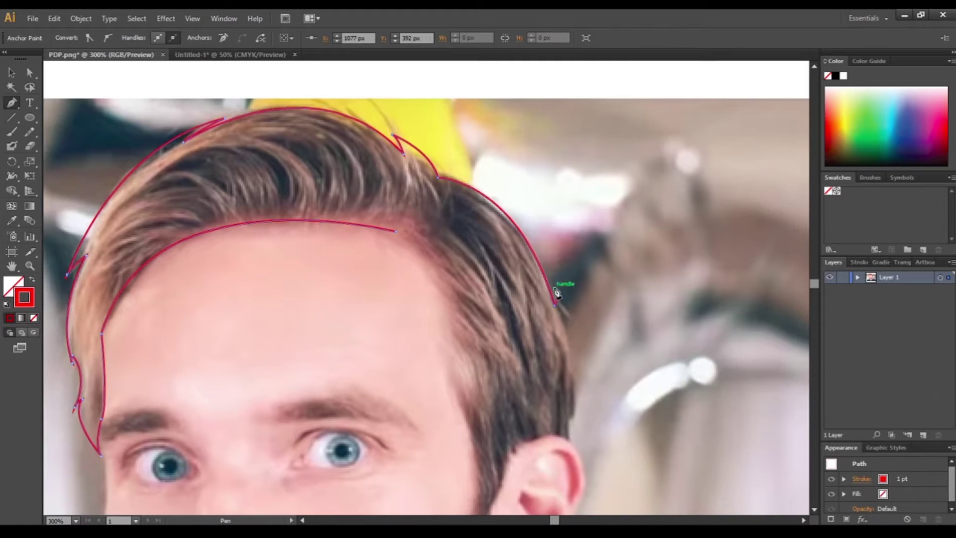
scroll(555, 366, "down", 1)
left_click_drag(554, 357, 558, 366)
left_click_drag(491, 407, 478, 460)
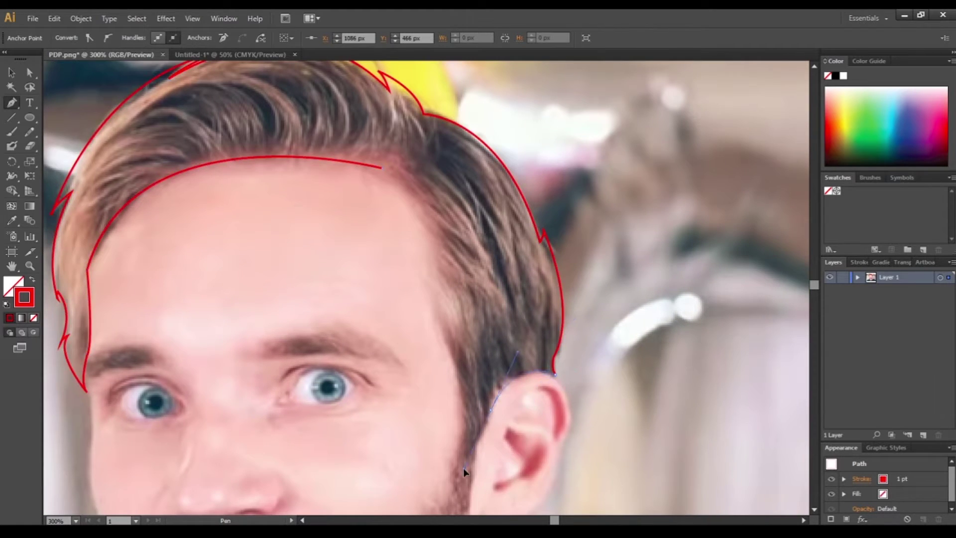
scroll(490, 279, "down", 3)
scroll(475, 362, "down", 3)
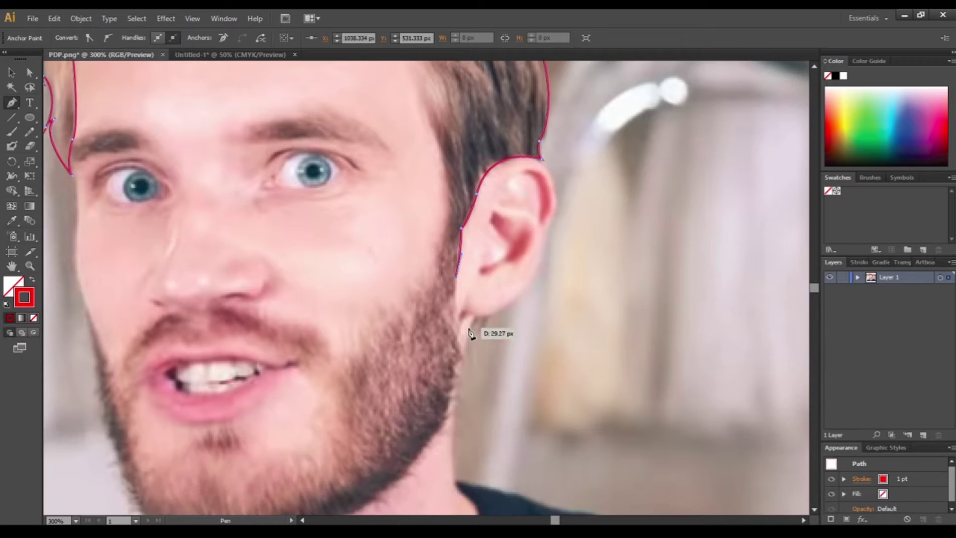
mouse_move(460, 335)
left_mouse_down()
mouse_move(464, 351)
mouse_move(490, 337)
left_mouse_up()
scroll(463, 351, "down", 1)
left_click(472, 335)
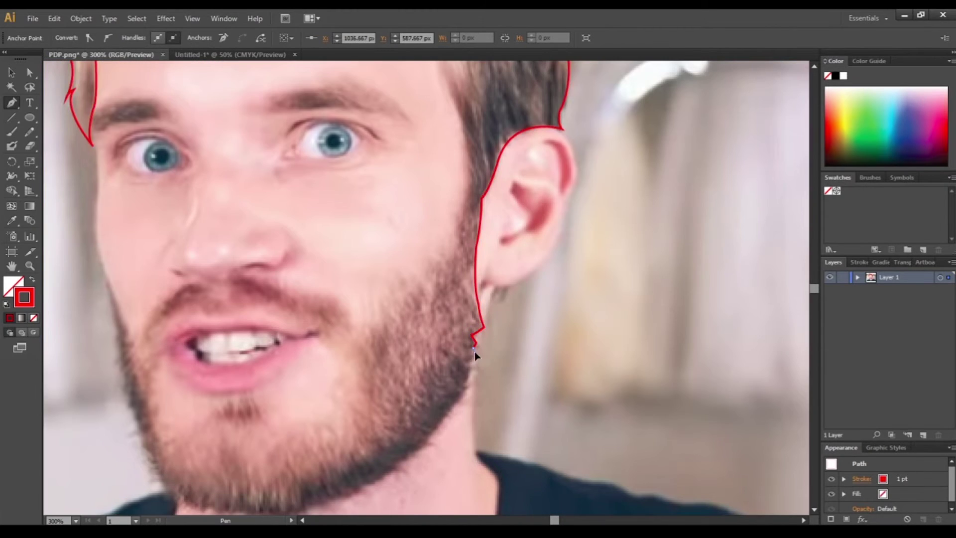
Extend the outline down the jawline and along the beard edge
left_click(474, 351)
left_click(473, 360)
mouse_move(469, 369)
left_mouse_down()
mouse_move(471, 383)
mouse_move(502, 401)
left_mouse_up()
left_click(441, 424)
scroll(569, 384, "down", 2)
scroll(443, 403, "left", 3)
scroll(443, 403, "down", 1)
Trace along the bottom of the beard and up the left cheek to the chin
left_click(616, 397)
left_click_drag(565, 420, 516, 420)
left_click(447, 418)
scroll(424, 348, "up", 2)
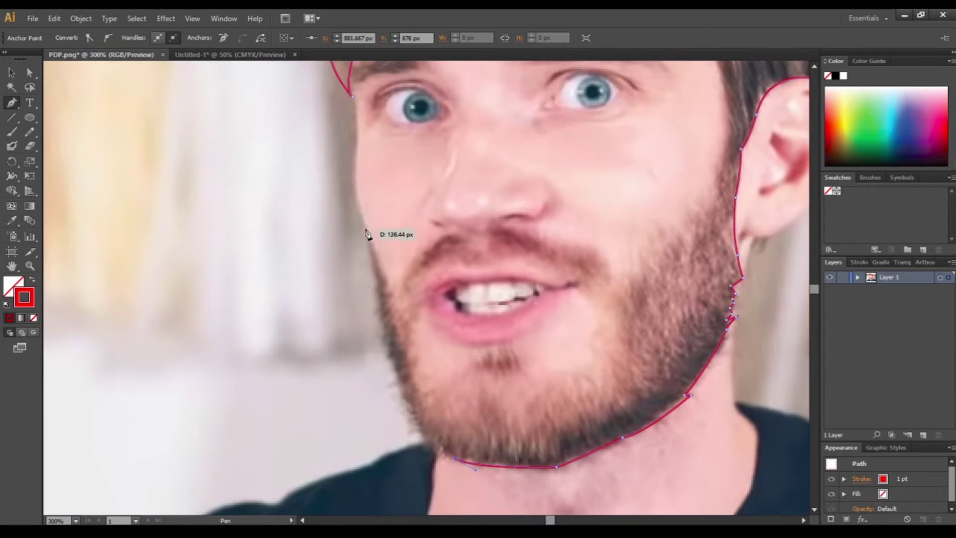
left_click(420, 426)
left_click_drag(420, 426, 417, 405)
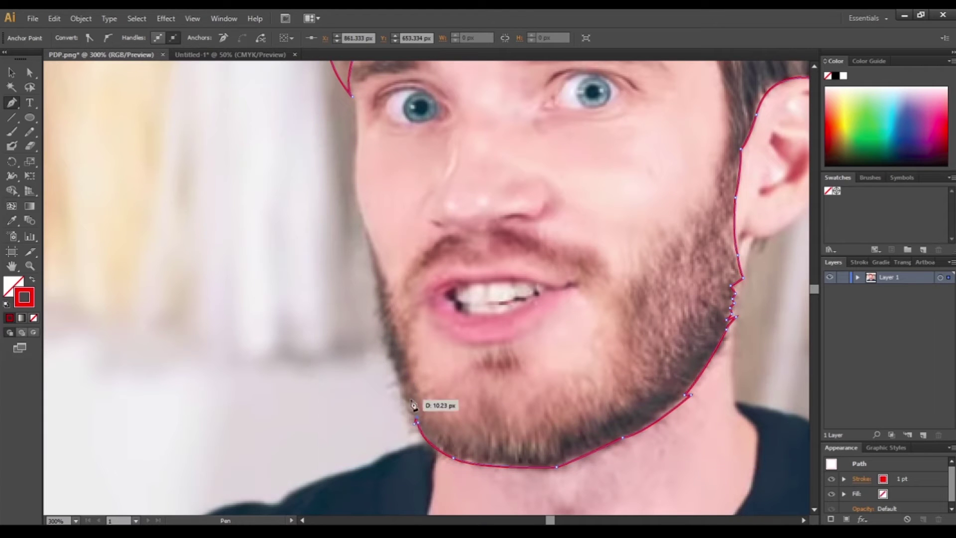
left_click_drag(377, 280, 406, 305)
left_click(360, 214)
Curve under the lower lip and up the right cheek with zigzag beard points, closing at the forehead
mouse_move(422, 390)
left_mouse_down()
mouse_move(463, 349)
mouse_move(486, 348)
left_mouse_up()
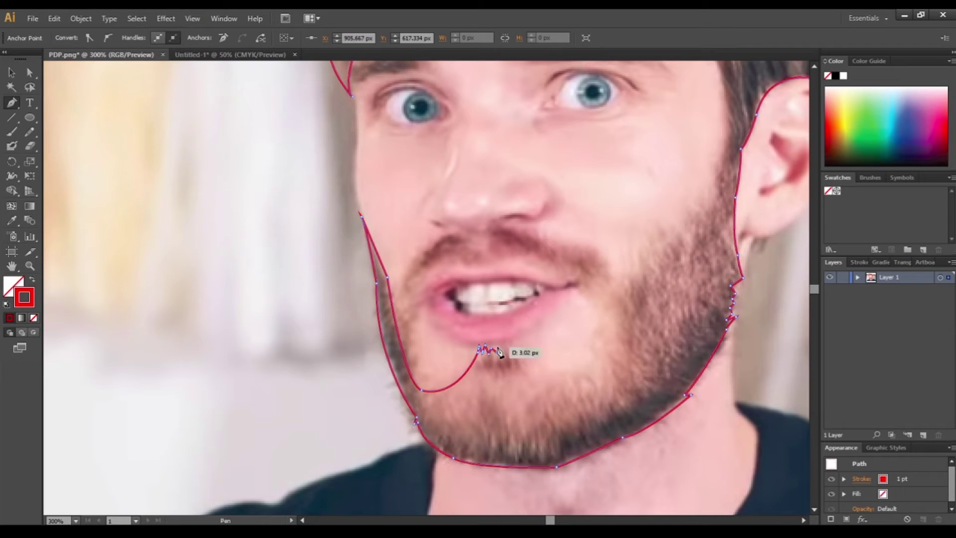
left_click_drag(553, 380, 577, 360)
left_click_drag(603, 302, 598, 256)
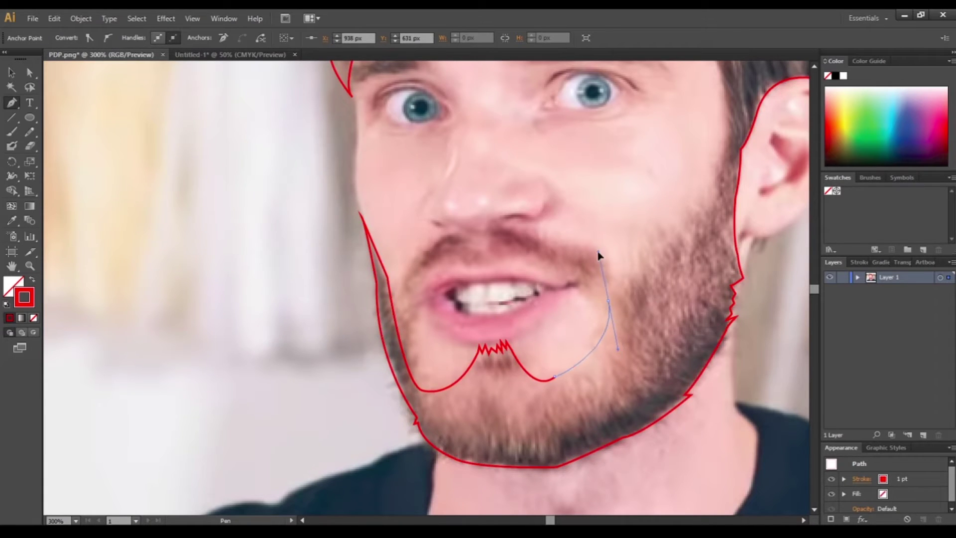
scroll(598, 256, "up", 2)
mouse_move(470, 370)
left_mouse_down()
mouse_move(480, 351)
mouse_move(496, 352)
mouse_move(521, 328)
mouse_move(532, 304)
left_mouse_up()
scroll(564, 228, "up", 5)
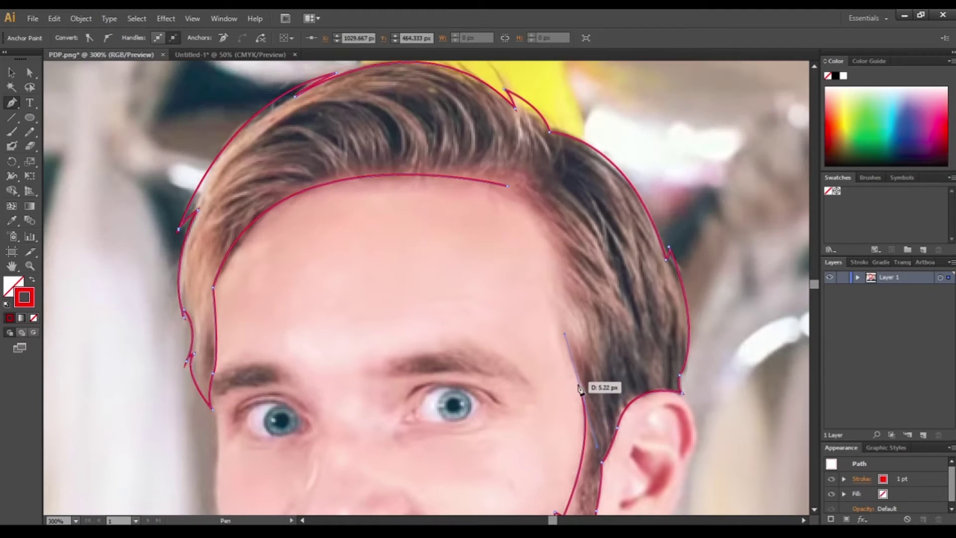
left_click_drag(507, 185, 523, 188)
key("ctrl+0")
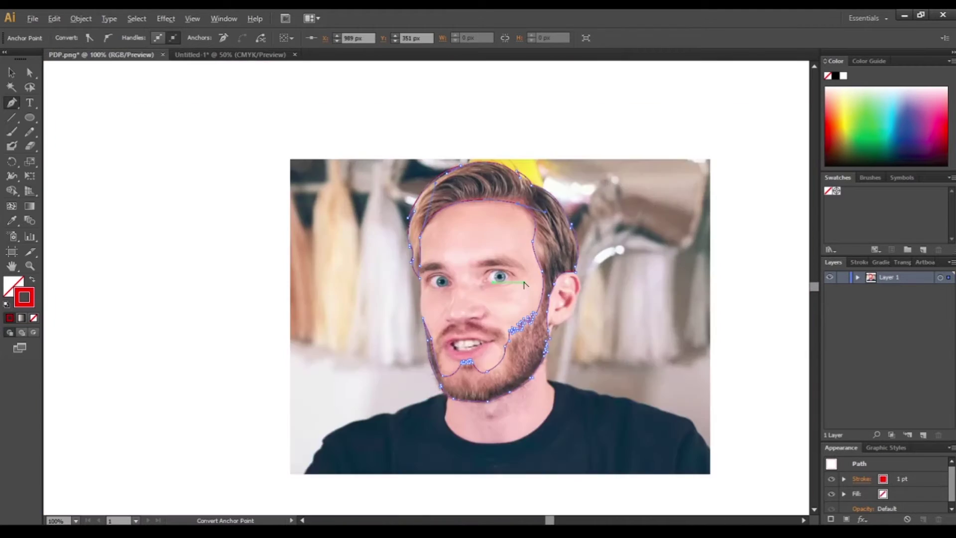
Expand Layer 1 in the Layers panel and trace a closed red outline around the mustache
scroll(498, 299, "up", 2)
left_click(858, 277)
scroll(504, 368, "up", 3)
left_click_drag(504, 368, 497, 121)
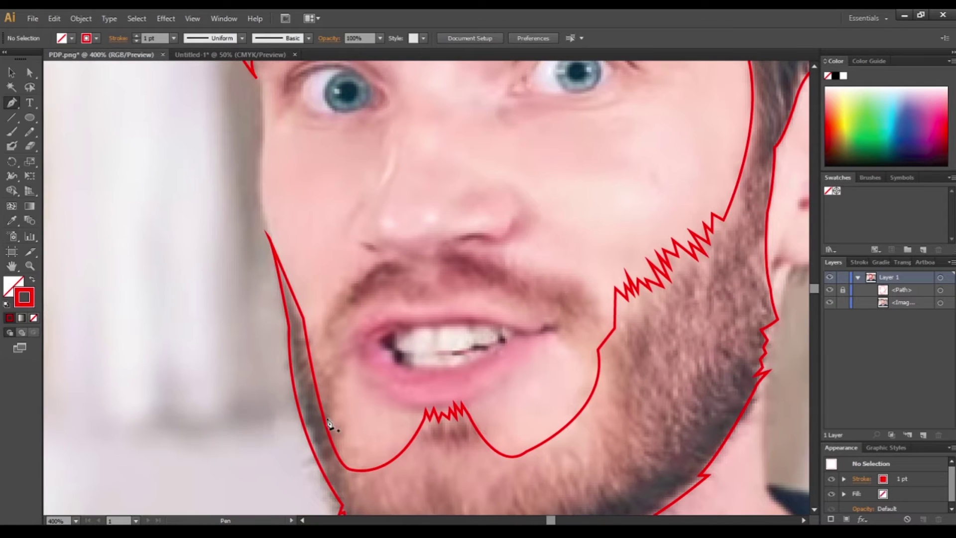
left_click_drag(309, 350, 323, 342)
left_click_drag(412, 275, 429, 290)
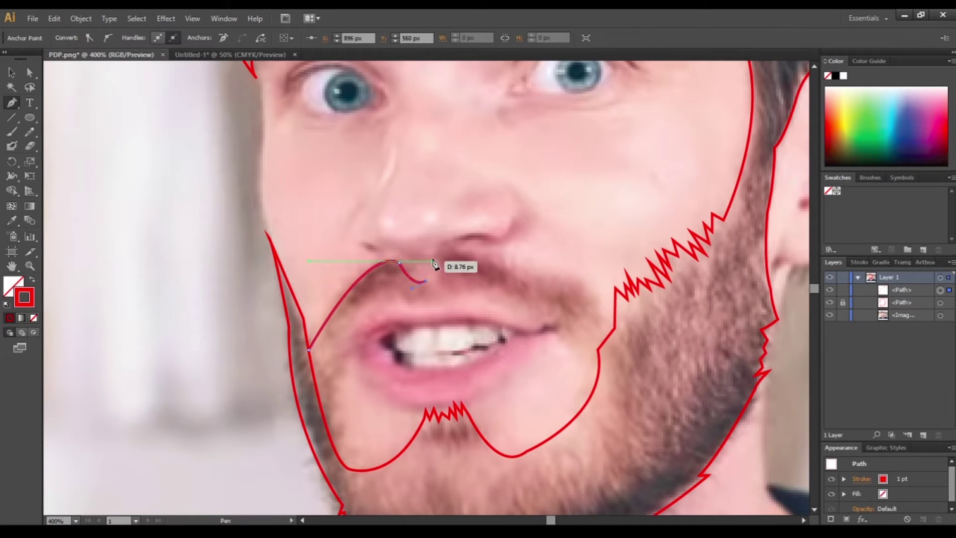
left_click_drag(607, 358, 593, 345)
left_click_drag(405, 303, 401, 289)
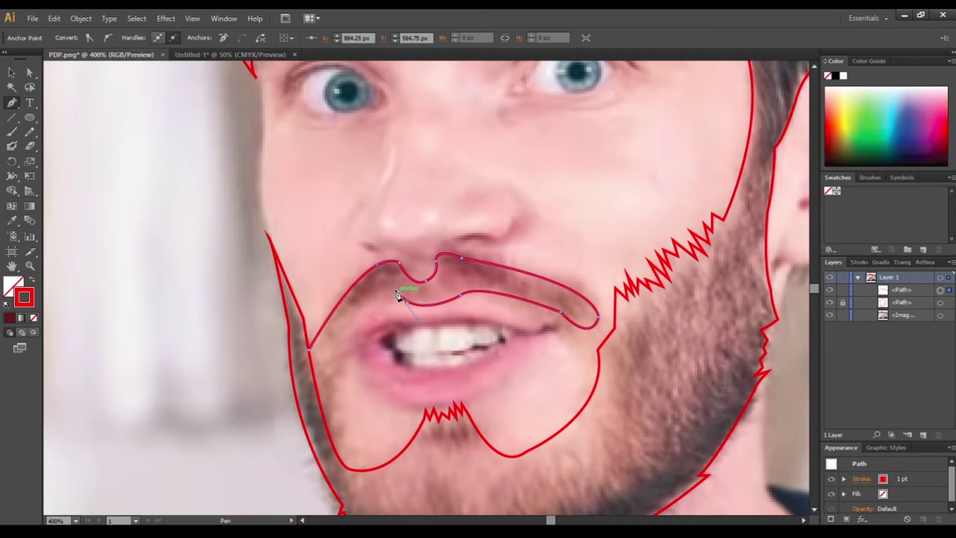
left_click_drag(308, 350, 318, 358)
Trace a closed outline around the right-hand eyebrow
scroll(578, 326, "down", 2)
scroll(578, 327, "down", 1)
scroll(576, 214, "up", 3)
mouse_move(404, 324)
left_mouse_down()
mouse_move(371, 323)
mouse_move(377, 297)
left_mouse_up()
left_click_drag(572, 319, 574, 324)
left_click(410, 320)
Outline the left-hand eyebrow
left_click_drag(514, 297, 752, 310)
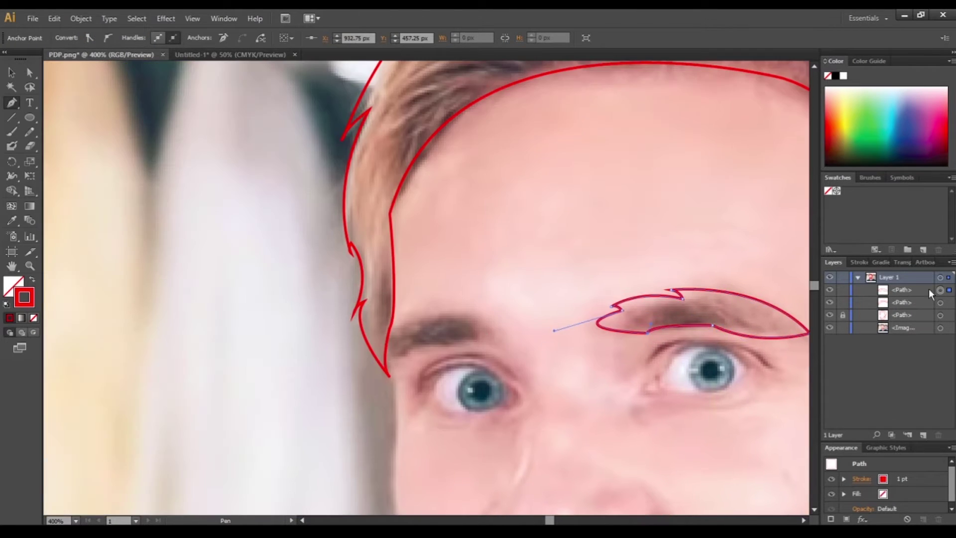
left_click(502, 338, "ctrl")
mouse_move(410, 312)
left_mouse_down()
mouse_move(348, 329)
mouse_move(432, 317)
left_mouse_up()
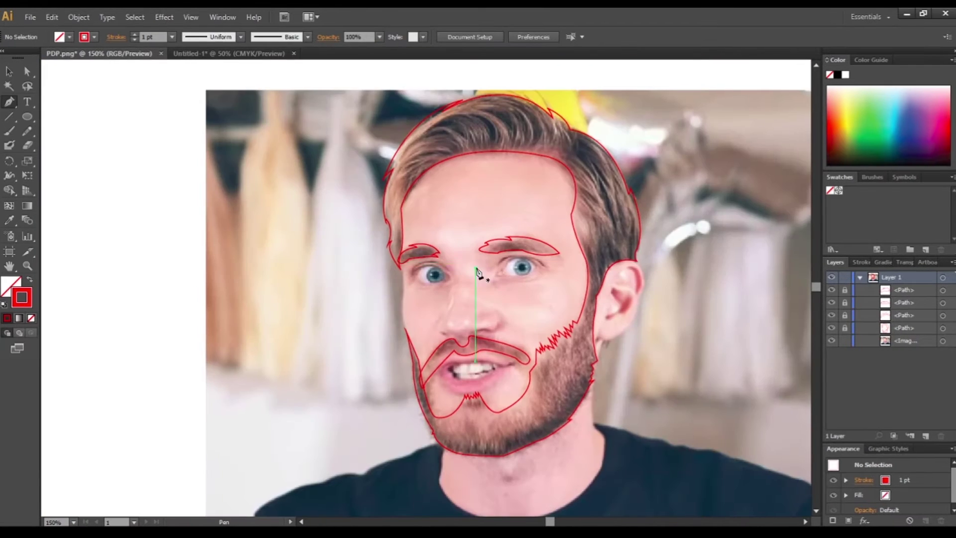
scroll(448, 295, "up", 4)
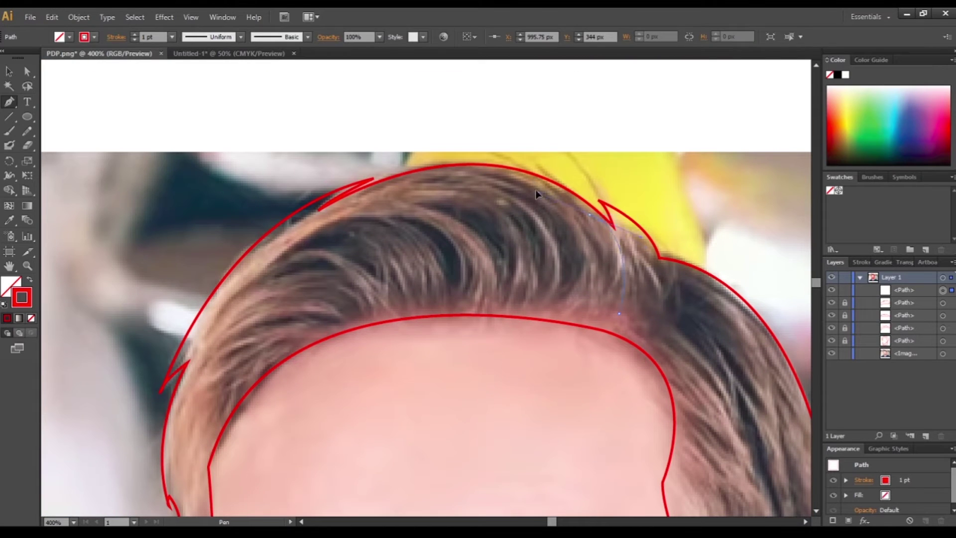
Trace a first curved hair strand through the hair and end the path
left_click_drag(622, 259, 614, 280)
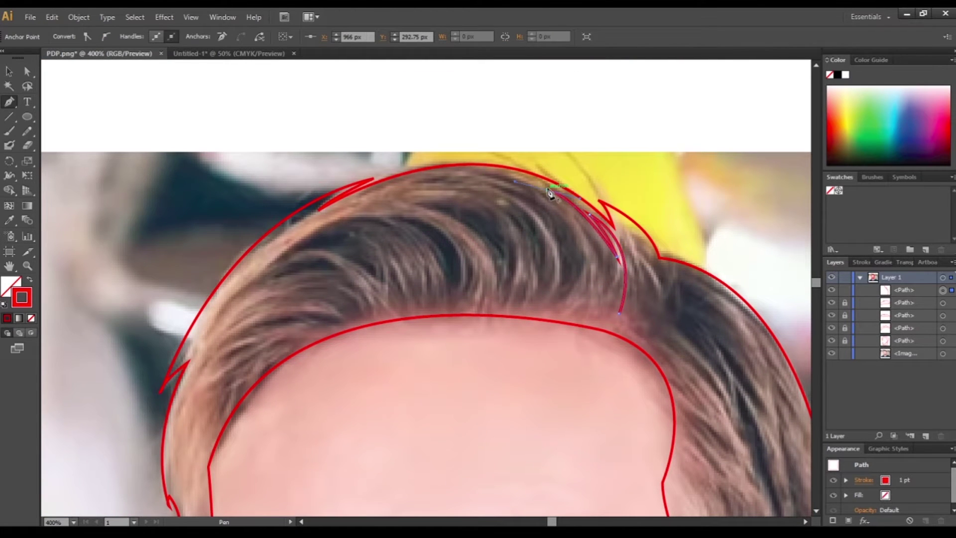
left_click_drag(554, 224, 595, 240)
left_click_drag(464, 180, 471, 175)
mouse_move(572, 218)
left_mouse_down()
mouse_move(584, 288)
mouse_move(596, 297)
left_mouse_up()
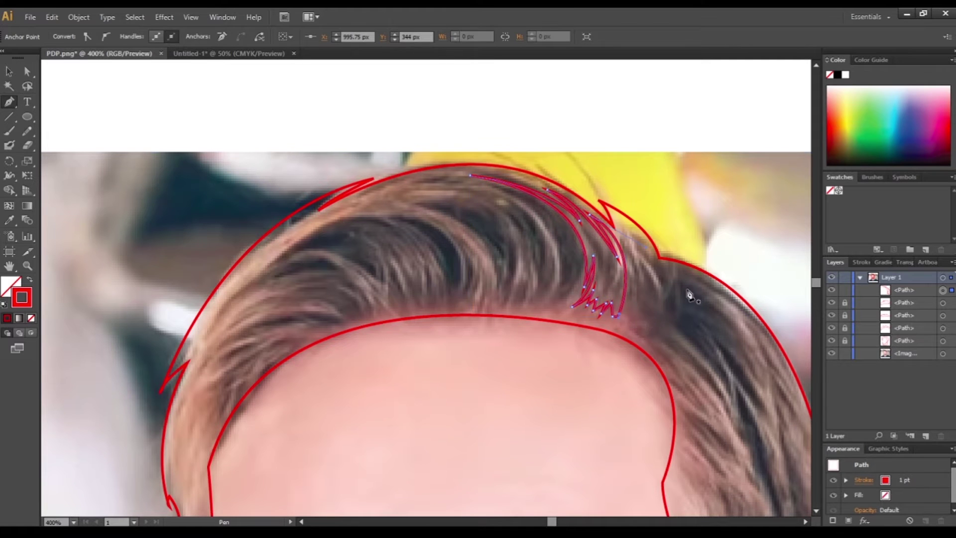
key("v")
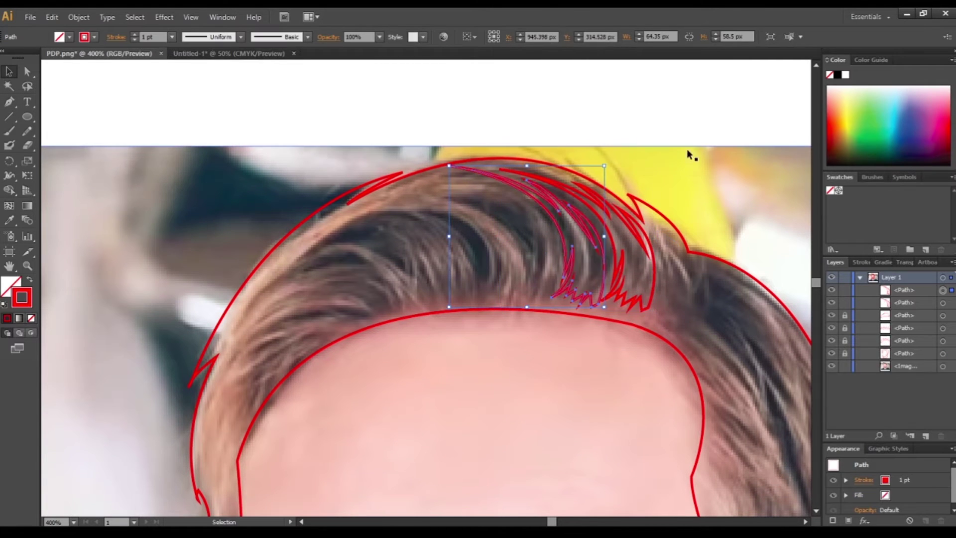
left_click(688, 151)
Trace a long hair strand curving from the crown down toward the forehead
key("p")
left_click(543, 295)
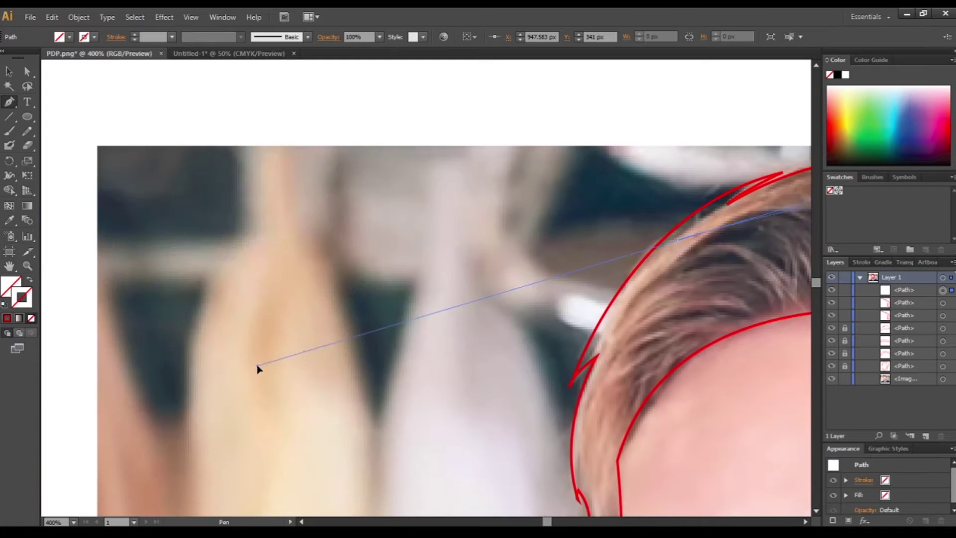
left_click_drag(376, 200, 139, 297)
left_click_drag(464, 195, 326, 246)
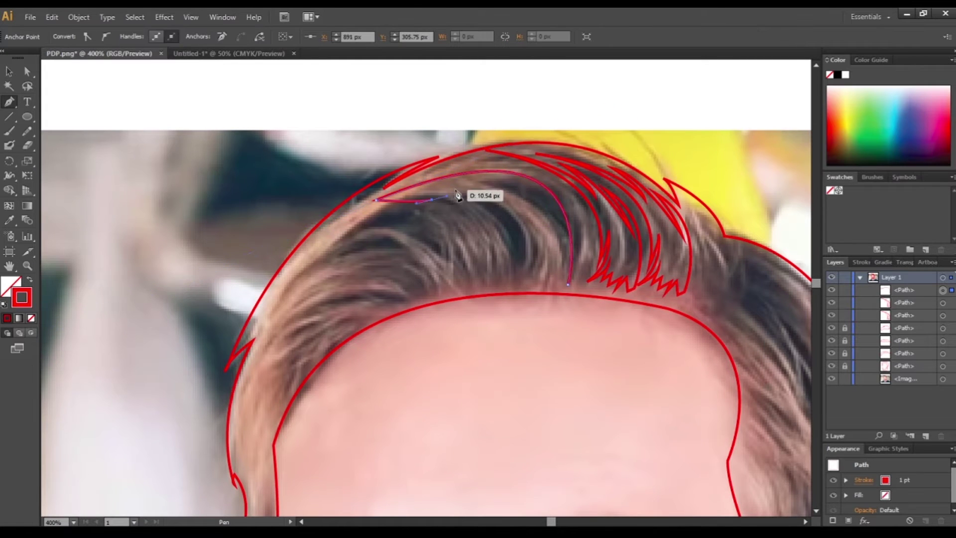
left_click(272, 302)
left_click_drag(395, 221, 472, 204)
left_click(396, 221)
left_click_drag(459, 272, 440, 215)
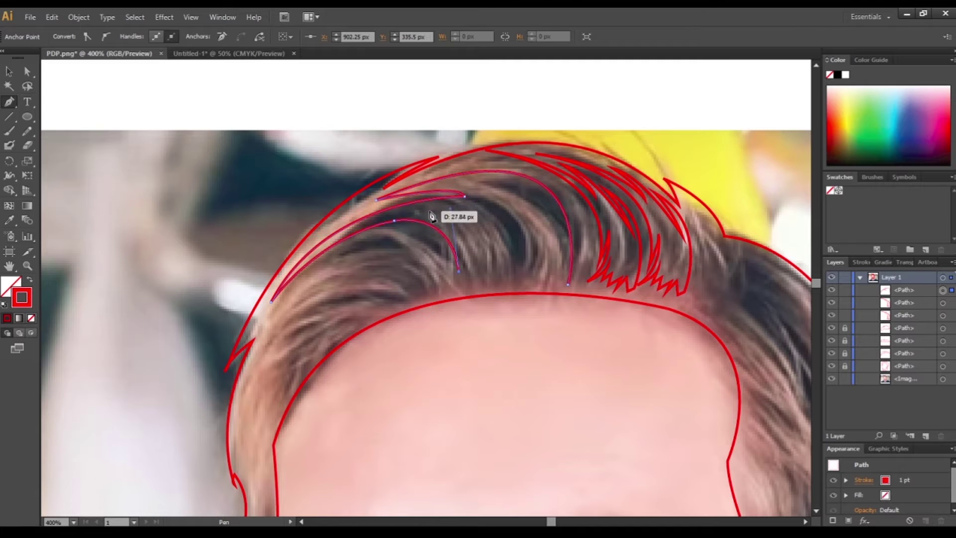
Shape short curved hair spikes along the top of the hair
left_click(468, 245)
left_click_drag(477, 273, 500, 277)
left_click(477, 244)
left_click(490, 245)
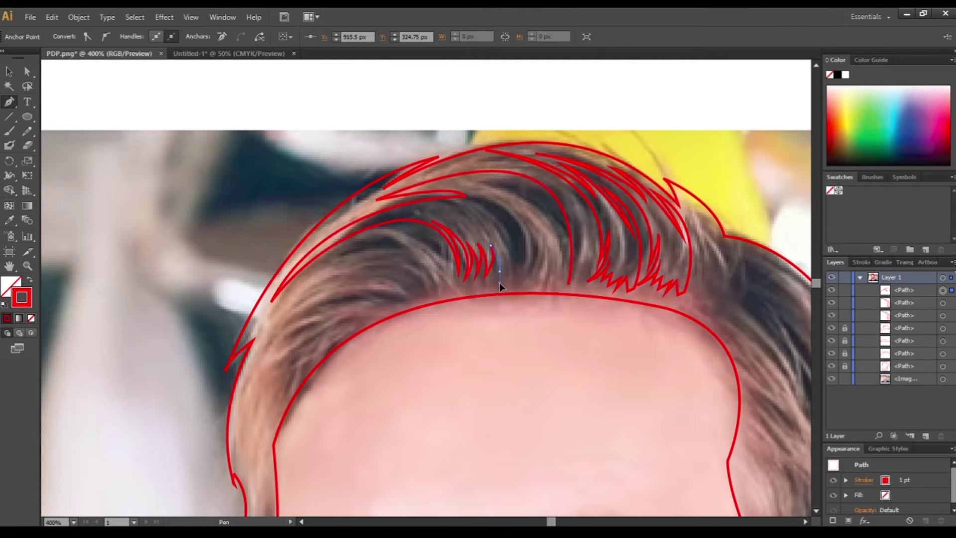
left_click_drag(492, 224, 516, 239)
left_click(491, 251)
Trace another short hair strand and end the path
left_click(492, 224)
left_click(485, 200)
mouse_move(527, 277)
left_mouse_down()
mouse_move(508, 343)
mouse_move(392, 273)
mouse_move(611, 279)
left_mouse_up()
key("v")
left_click(374, 154)
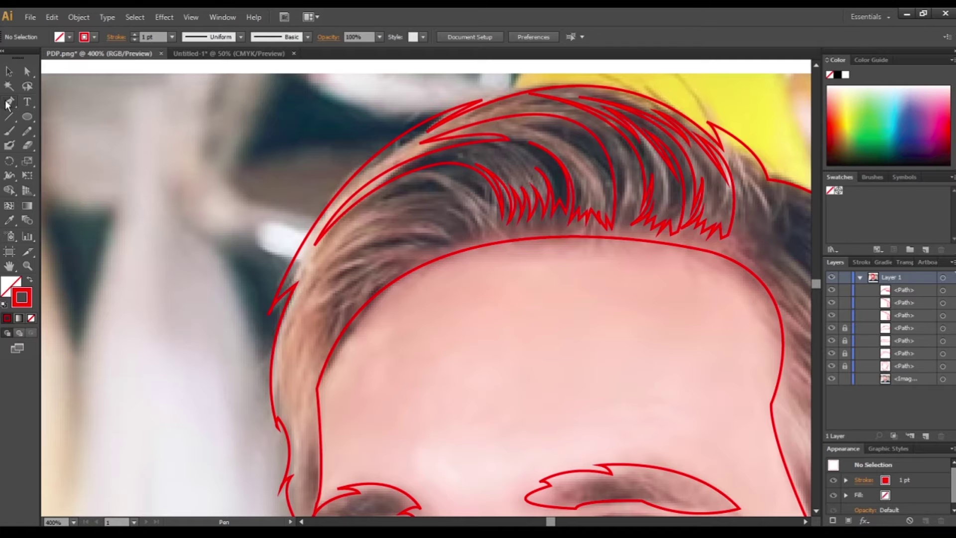
Trace a pointed strand along the left edge of the hair
left_click(8, 102)
scroll(213, 427, "down", 2)
scroll(267, 324, "up", 2)
left_click(255, 315)
left_click(303, 242)
left_click(326, 234)
left_click(286, 279)
left_click(442, 178)
left_click(448, 209, "ctrl")
Add a zigzag row of hair spikes near the hairline
left_click(369, 207)
left_click_drag(417, 212, 432, 233)
left_click(417, 203)
left_click(438, 188)
left_click(450, 185)
left_click_drag(408, 161, 407, 160)
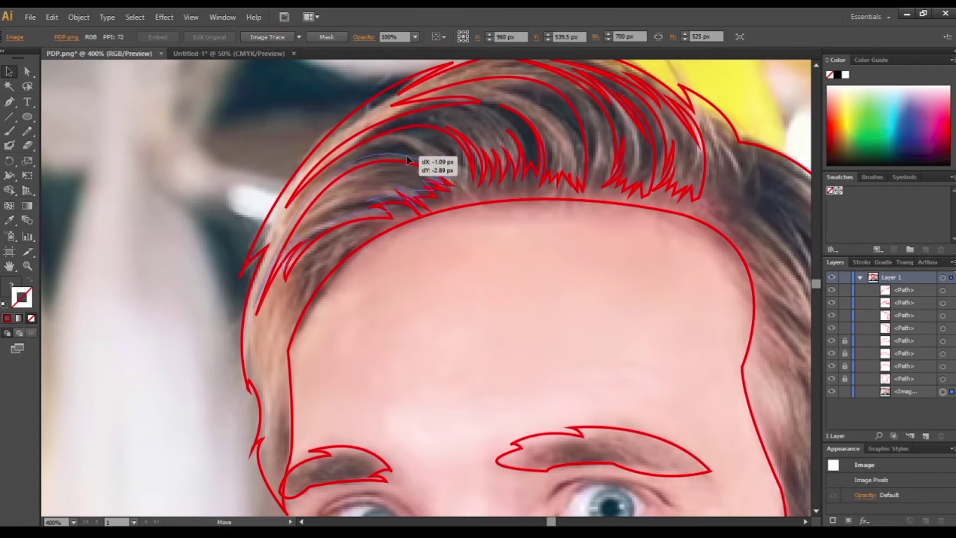
Start a red-outlined strand curving down the right side of the hair
left_click_drag(597, 396, 415, 326)
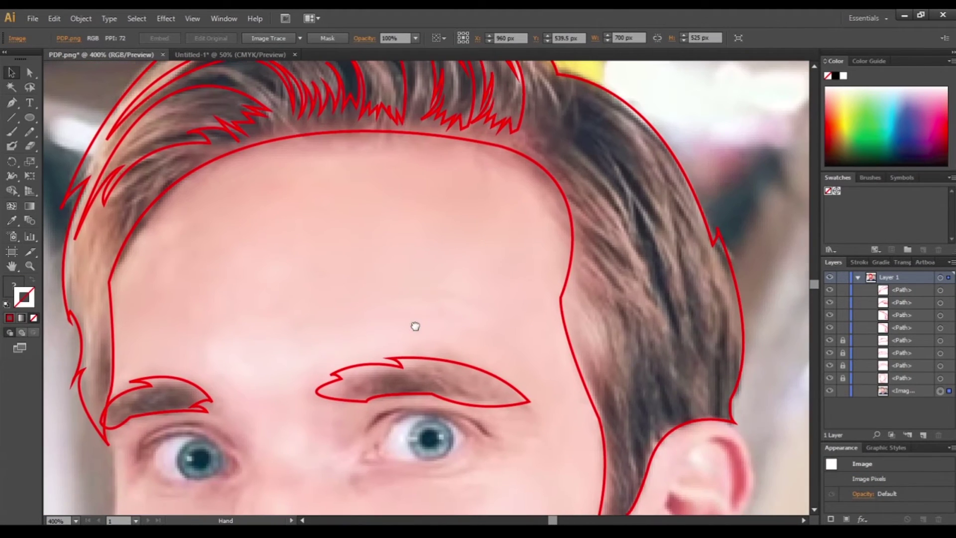
left_click(592, 103)
left_click_drag(712, 283, 747, 436)
left_click_drag(692, 256, 650, 224)
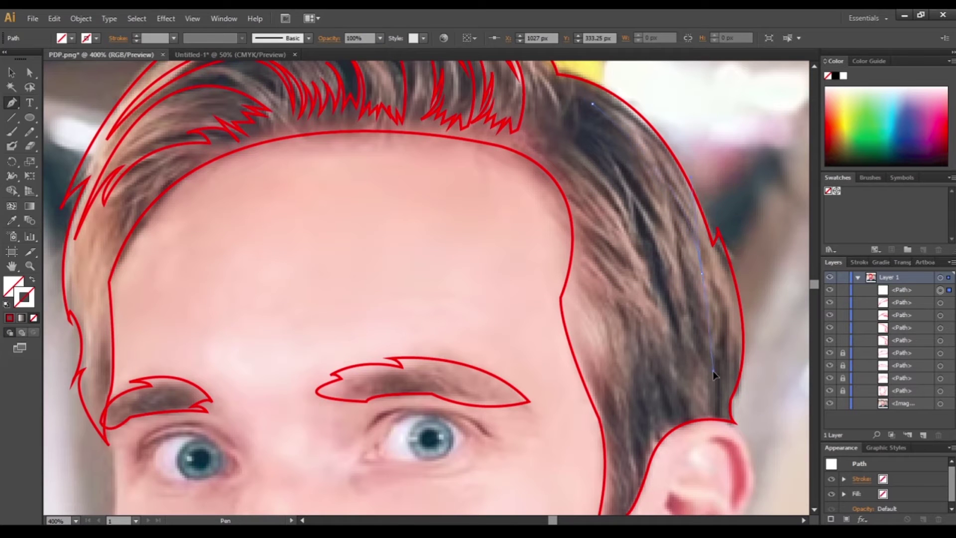
left_click(8, 321)
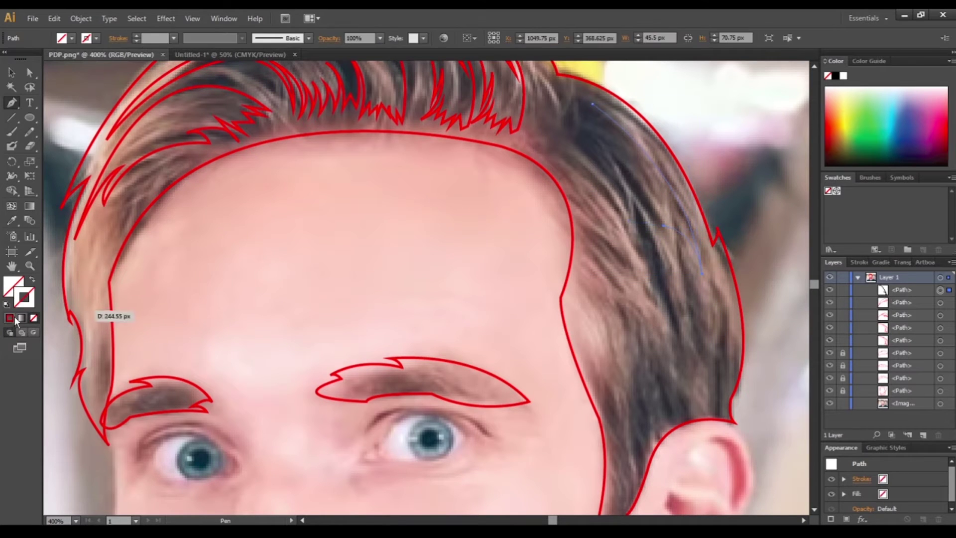
Complete the right-side strand with zigzag spikes curving back to its start
left_click(687, 371)
left_click_drag(592, 264, 546, 265)
mouse_move(613, 301)
left_mouse_down()
mouse_move(651, 335)
mouse_move(601, 329)
left_mouse_up()
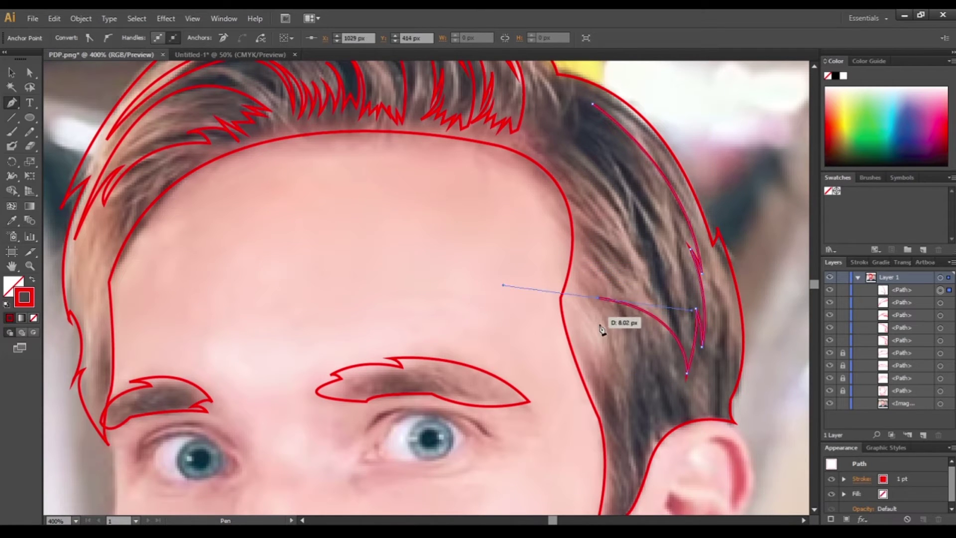
left_click(580, 238)
left_click(563, 169)
left_click(625, 220)
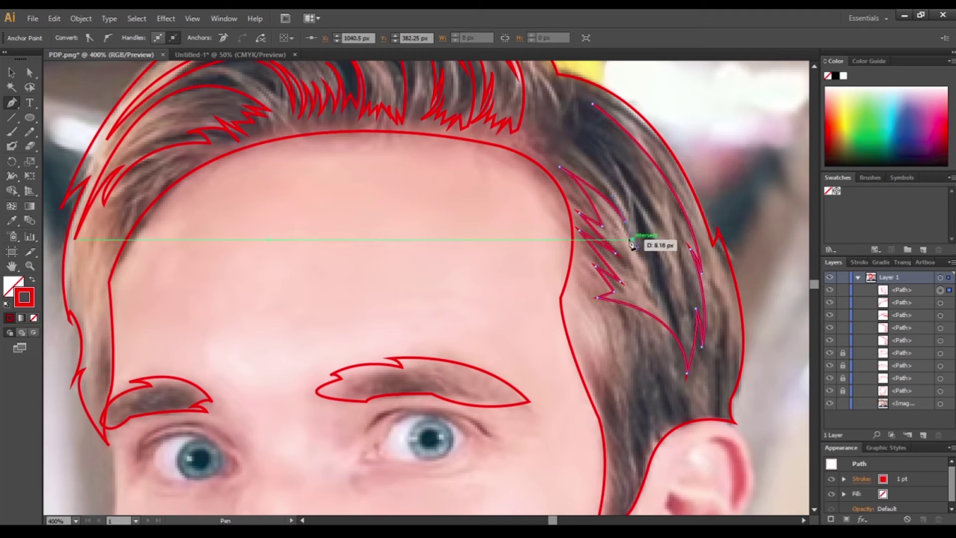
left_click_drag(574, 141, 605, 151)
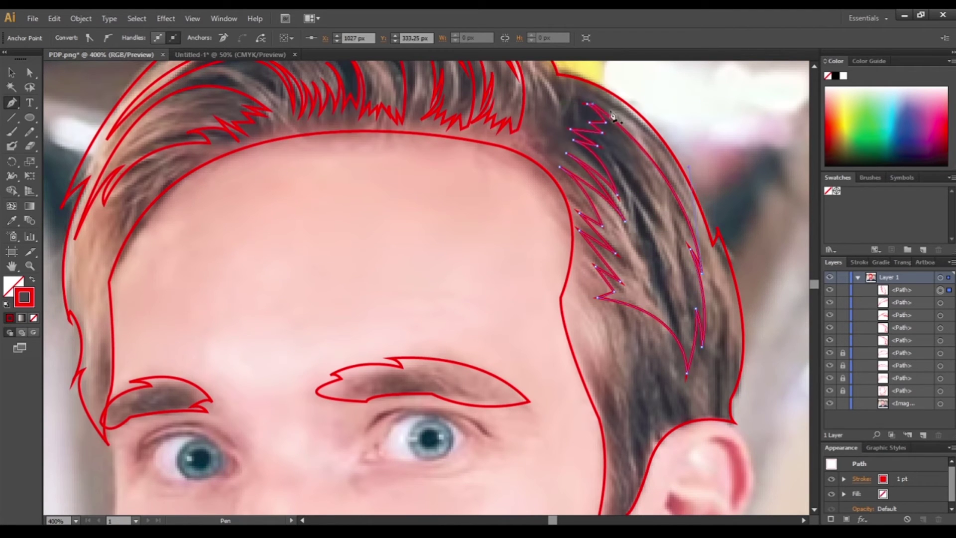
Zoom out to center the whole face and lock the finished hair paths in Layers
key("ctrl+minus")
key("ctrl+minus")
key("ctrl+minus")
left_click_drag(440, 178, 535, 252)
left_click_drag(843, 340, 843, 294)
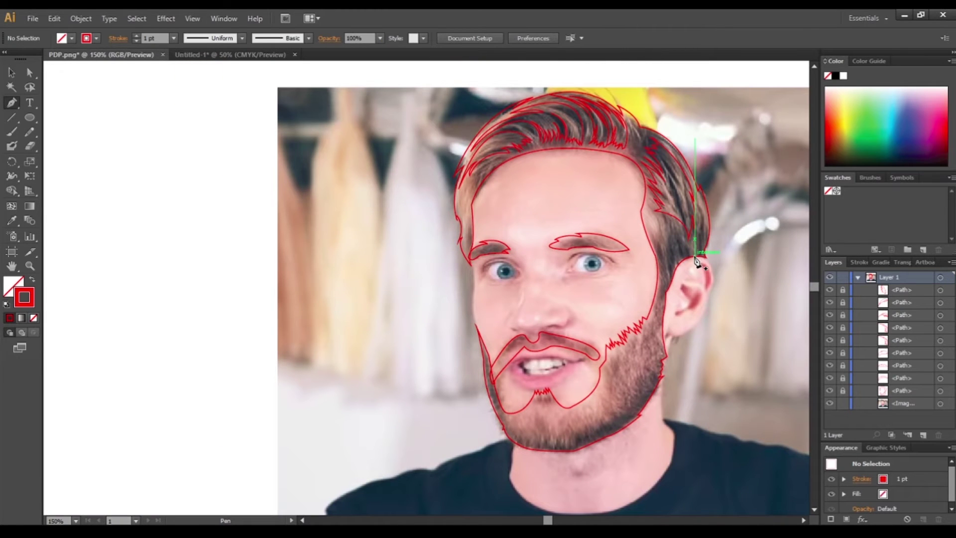
Trace red Pen-tool outlines around the right and left eyes
scroll(582, 194, "down", 2)
scroll(581, 194, "up", 4)
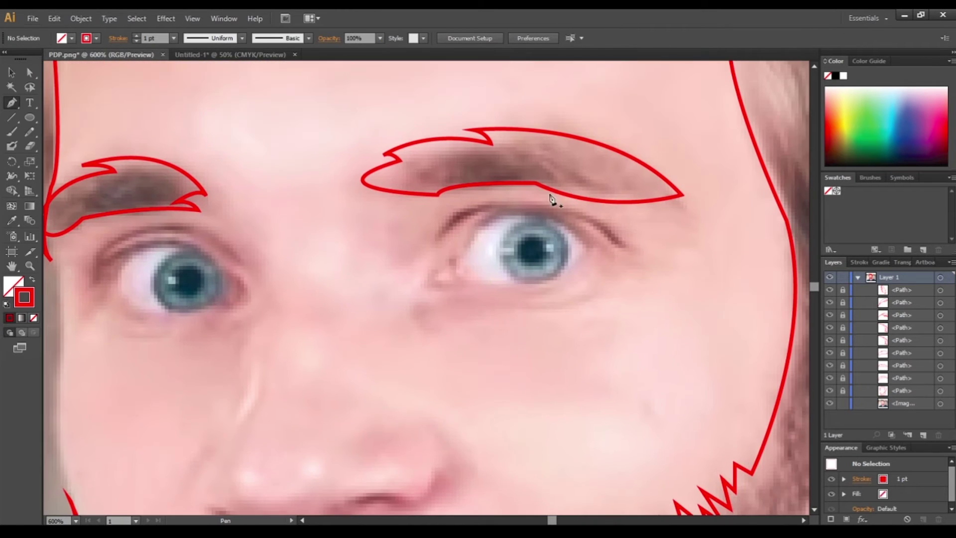
left_click(455, 261)
mouse_move(590, 244)
left_mouse_down()
mouse_move(656, 333)
mouse_move(676, 325)
left_mouse_up()
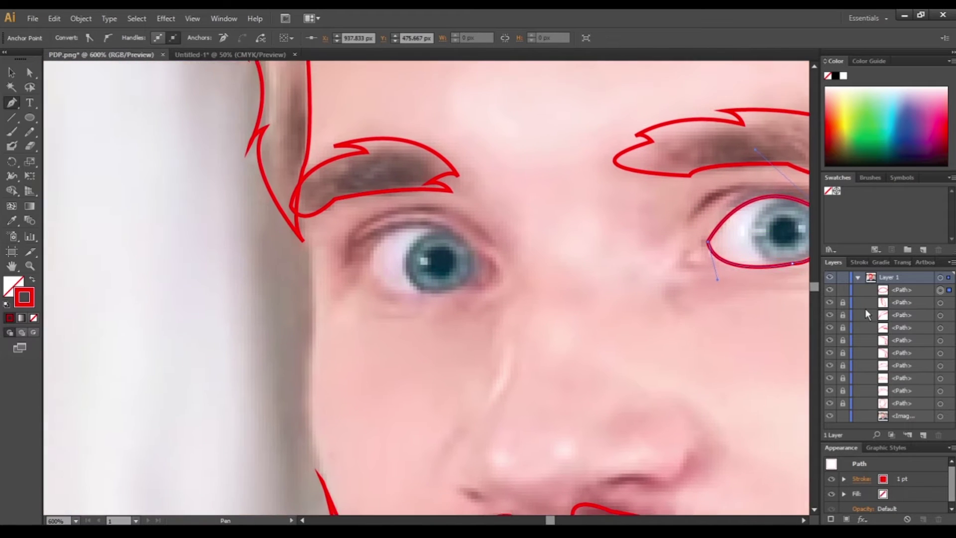
left_click_drag(447, 230, 748, 168)
left_click_drag(413, 212, 457, 142)
left_click(532, 217)
left_click_drag(576, 231, 550, 213)
Draw a red iris circle and a smaller pupil circle in the left eye
left_click(414, 211)
scroll(642, 256, "right", 3)
scroll(642, 256, "up", 1)
left_click(33, 118)
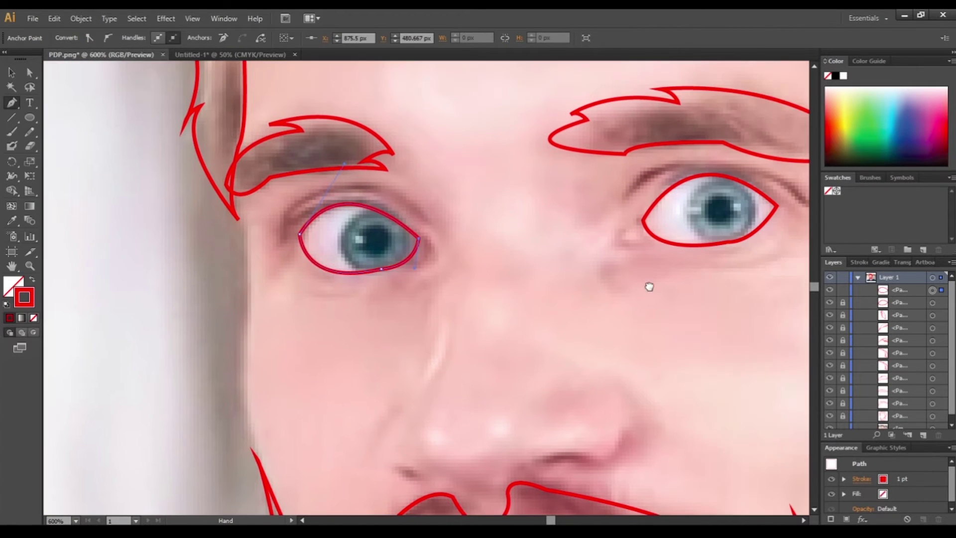
left_click_drag(338, 205, 411, 278)
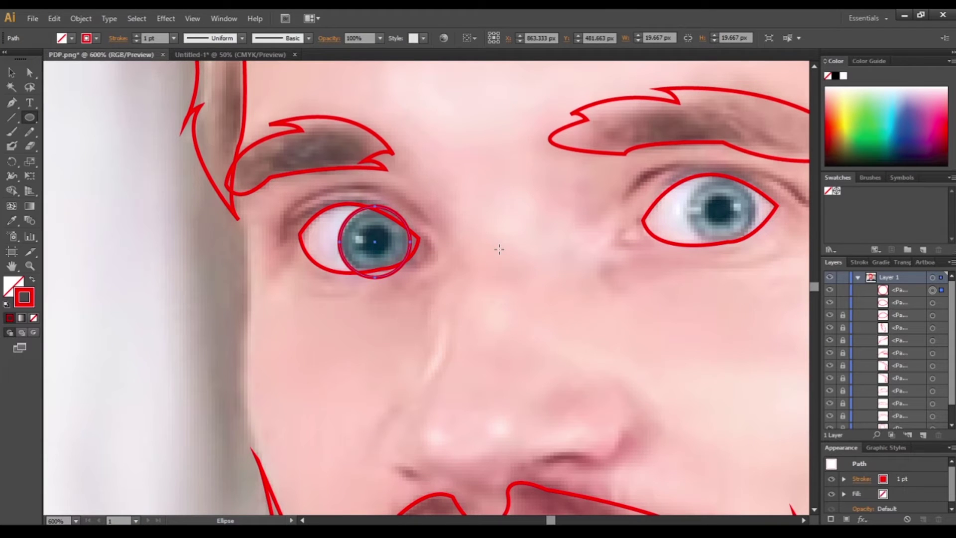
key("l")
left_click_drag(374, 241, 394, 257)
Draw the right eye's iris and pupil circles
scroll(393, 257, "right", 3)
left_click_drag(203, 232, 218, 246)
key("v")
mouse_move(566, 230)
left_mouse_down()
mouse_move(580, 235)
mouse_move(554, 217)
left_mouse_up()
Zoom in on the mouth and begin a path along the upper teeth
key("ctrl+minus")
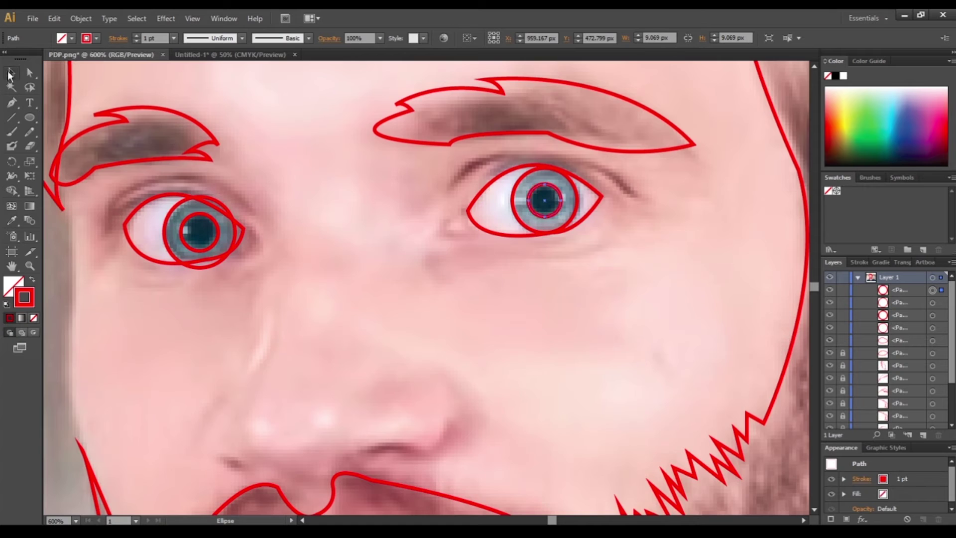
key("v")
left_click_drag(391, 479, 463, 216)
left_click(12, 103)
key("ctrl+plus")
left_click(325, 198)
Close the upper-teeth outline and start a line along the upper lip
left_click_drag(524, 191, 707, 216)
left_click_drag(321, 204, 379, 268)
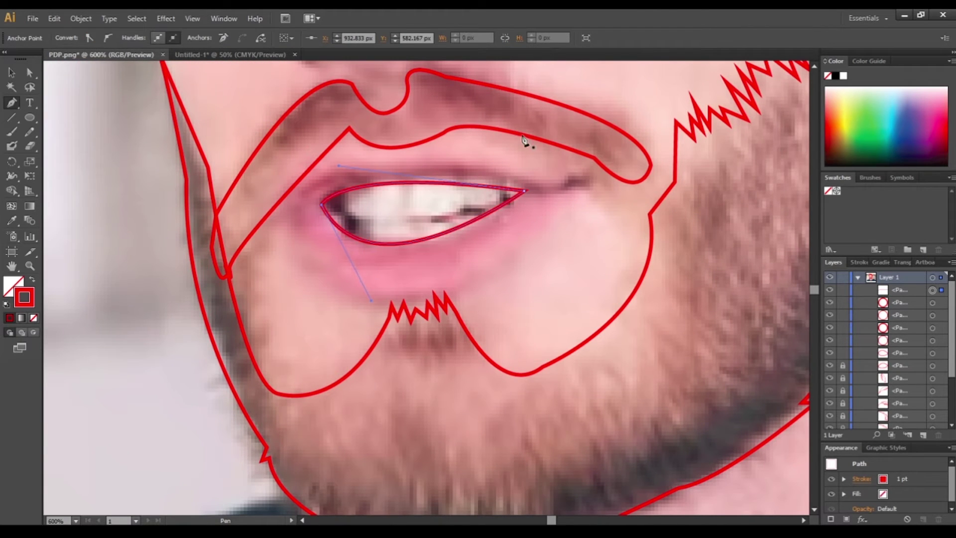
left_click_drag(409, 177, 450, 195)
Trace a closed inner-lip outline from corner to corner along the lower lip, then deselect
left_click(600, 182)
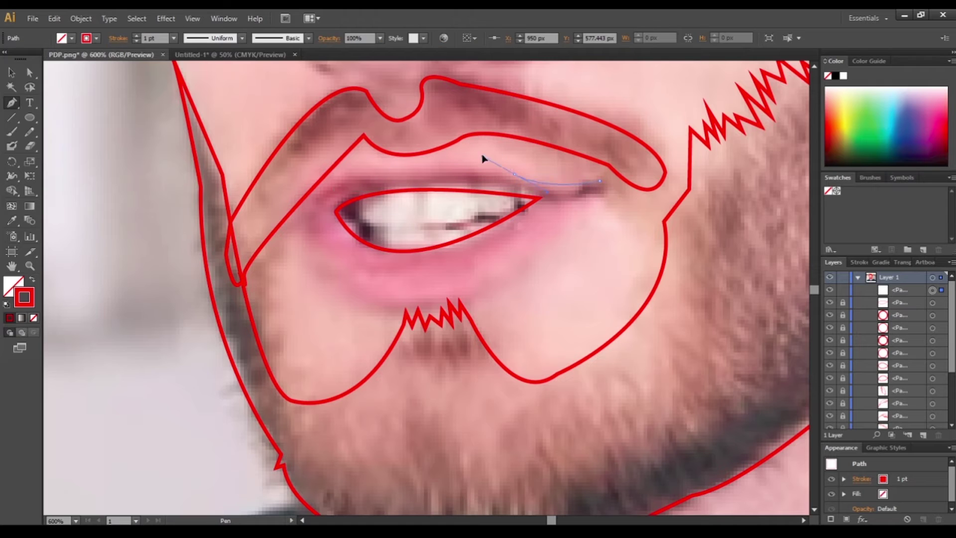
left_click_drag(341, 180, 314, 198)
left_click_drag(342, 186, 482, 166)
left_click_drag(652, 263, 539, 227)
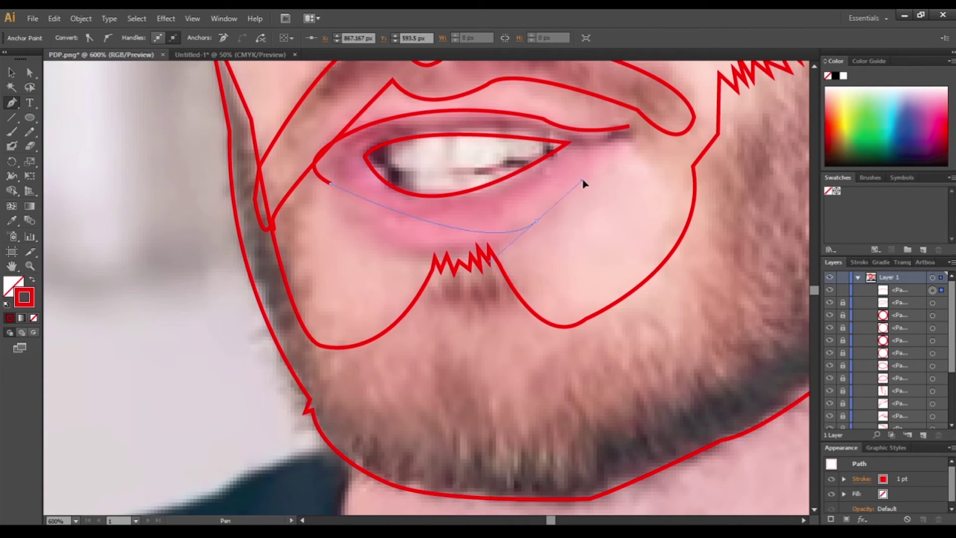
left_click_drag(633, 189, 566, 266)
left_click_drag(545, 225, 564, 206)
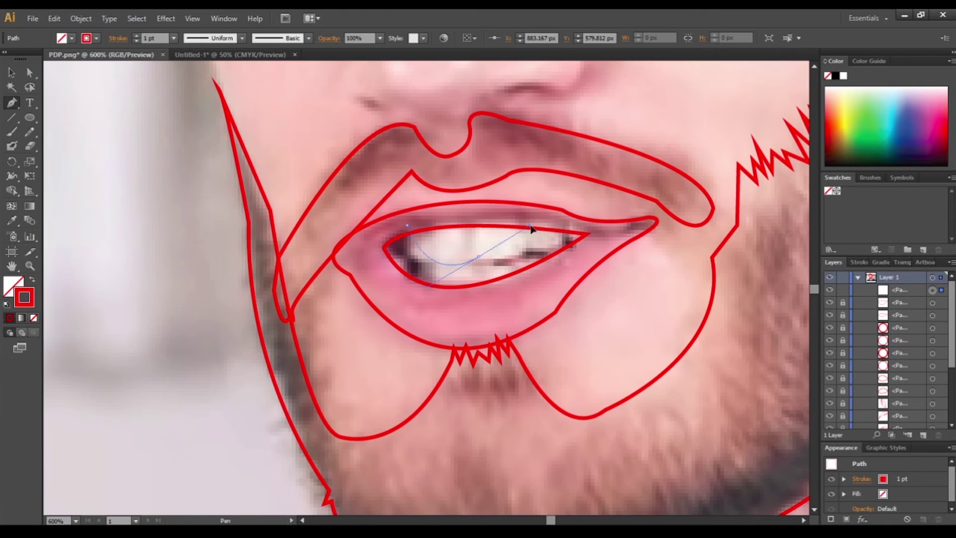
left_click_drag(532, 229, 567, 230)
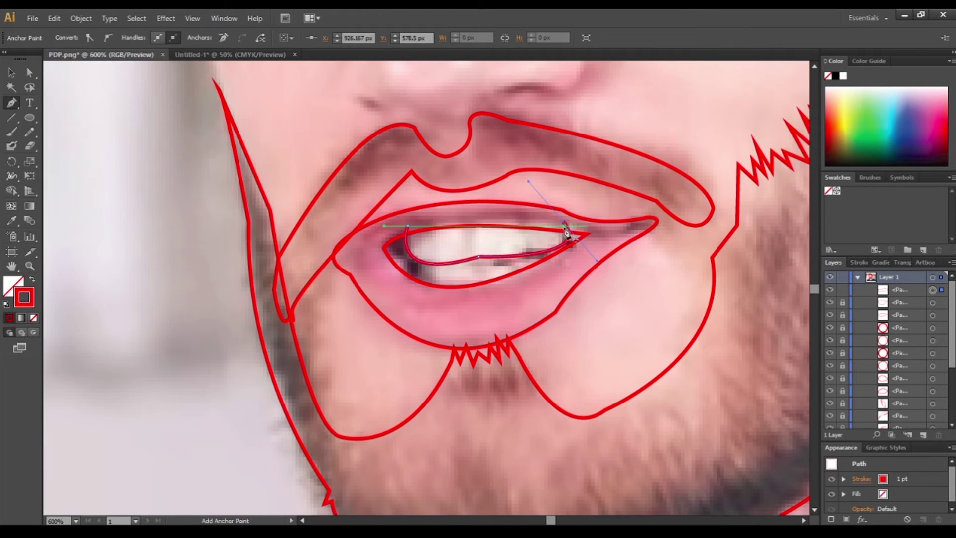
left_click_drag(404, 234, 440, 209)
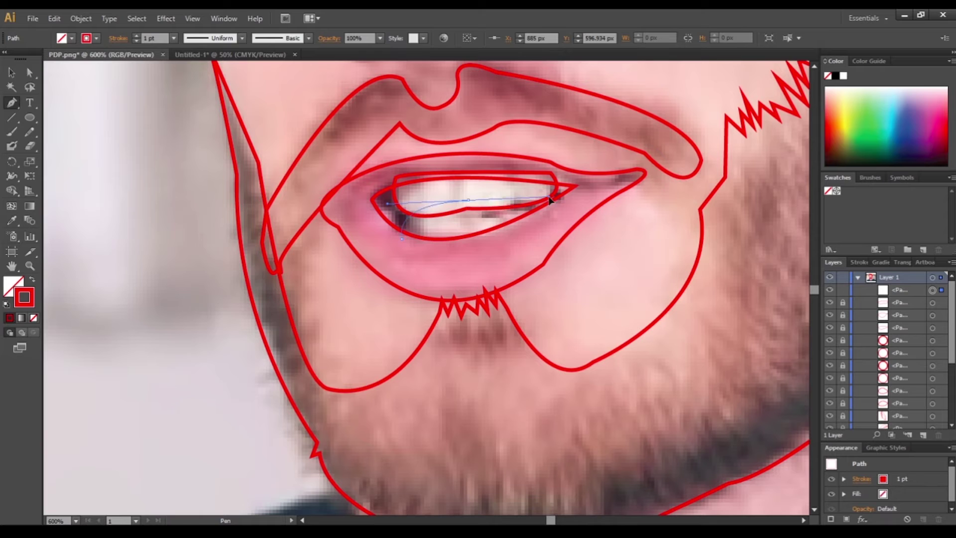
key("ctrl+shift+a")
scroll(422, 214, "down", 1)
scroll(619, 241, "down", 2)
scroll(583, 207, "down", 3)
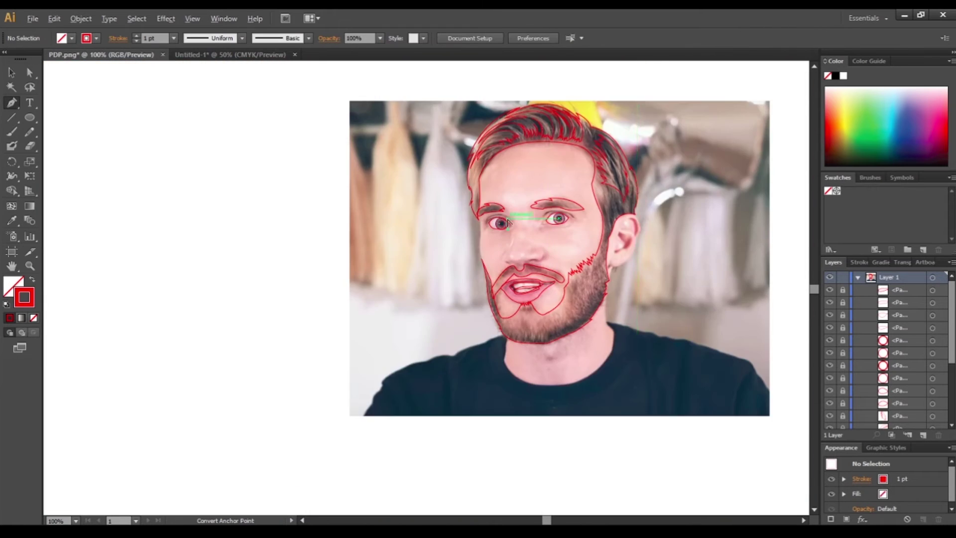
Draw small closed shapes over both nostrils
scroll(583, 207, "up", 2)
scroll(528, 249, "up", 2)
left_click(518, 270)
left_click(554, 265)
left_click(518, 270)
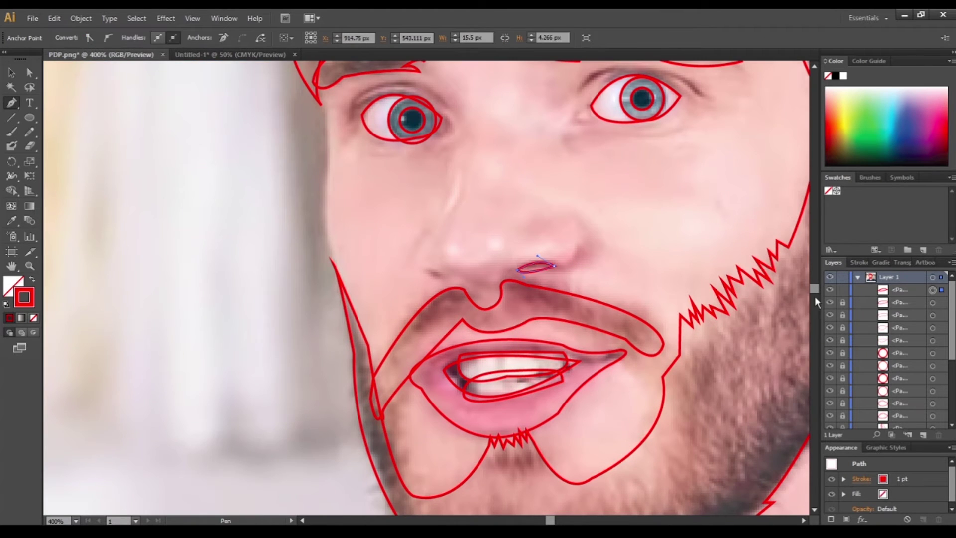
scroll(746, 279, "left", 2)
left_click_drag(478, 265, 468, 274)
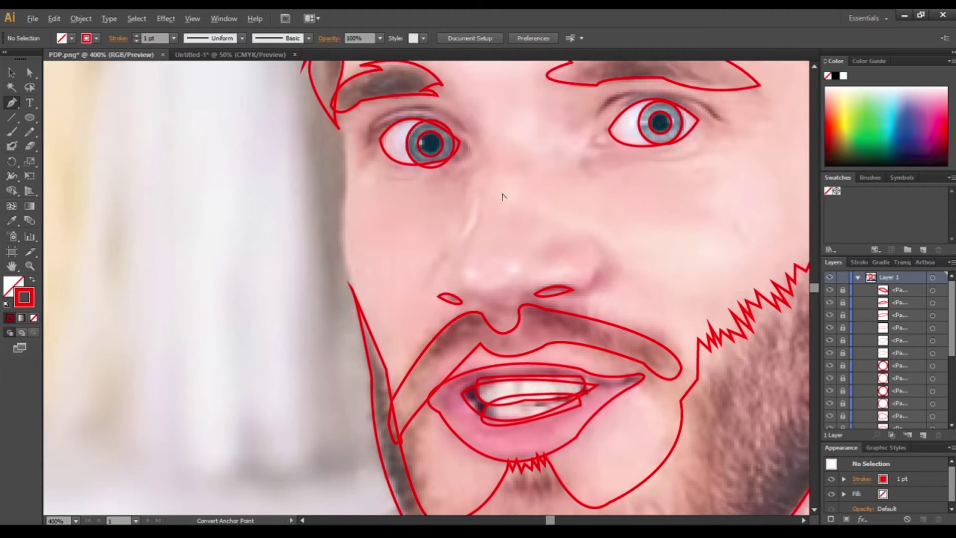
Draw curved eyelid arcs above each eye
scroll(598, 209, "up", 2)
left_click(443, 255)
left_click_drag(587, 208, 668, 217)
scroll(715, 316, "left", 5)
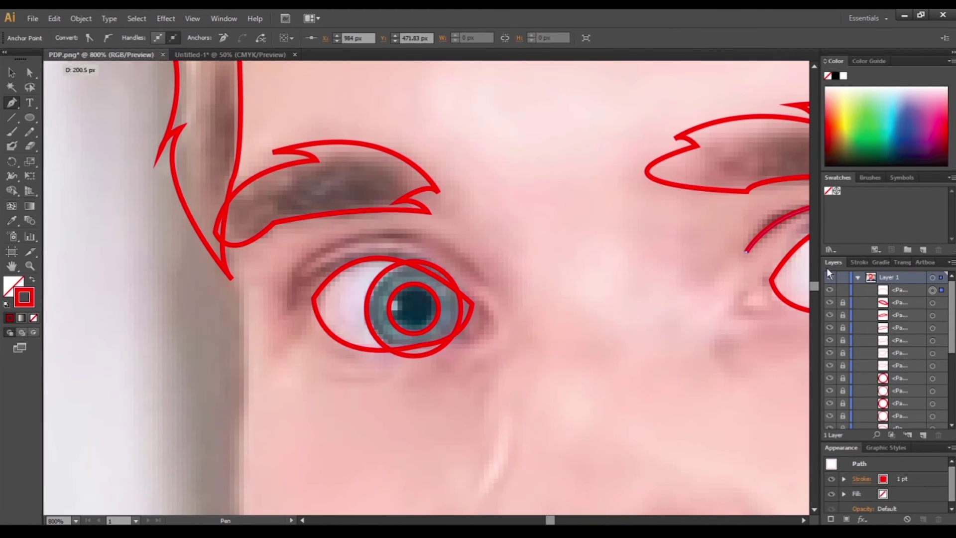
left_click(289, 309)
left_click_drag(472, 265, 493, 326)
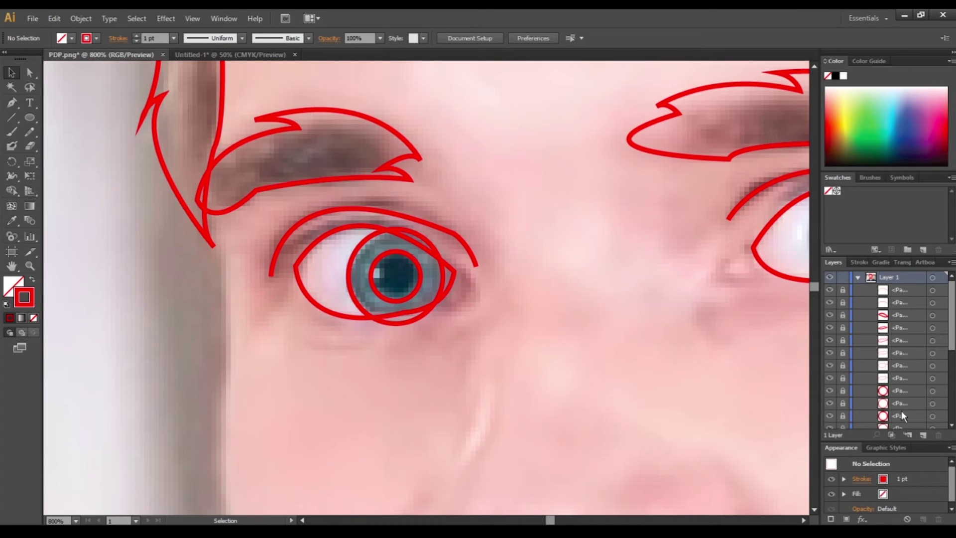
Unlock both eye-white paths and give them white fill with no stroke
scroll(902, 416, "down", 3)
left_click_drag(843, 403, 842, 416)
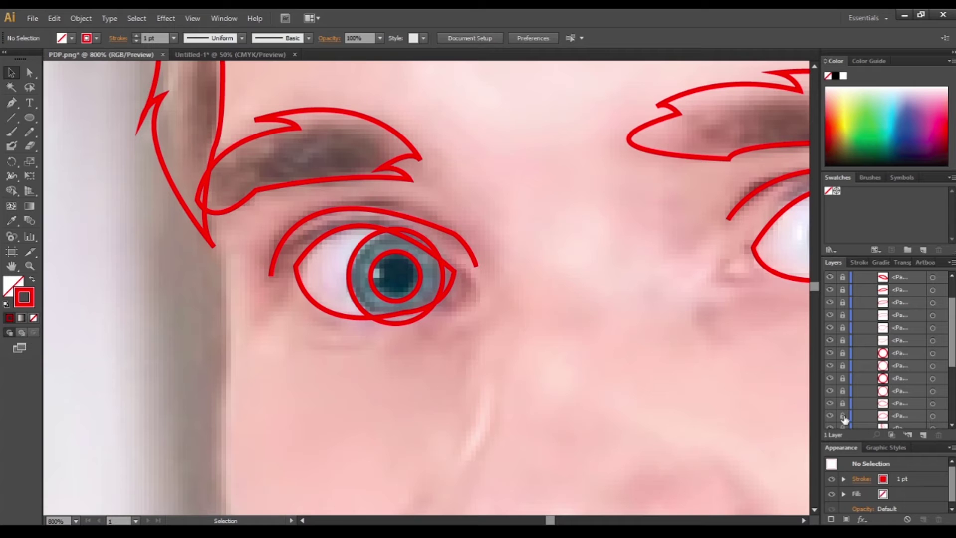
left_click(933, 404)
left_click(933, 416, "shift")
key("shift+x")
left_click(411, 236)
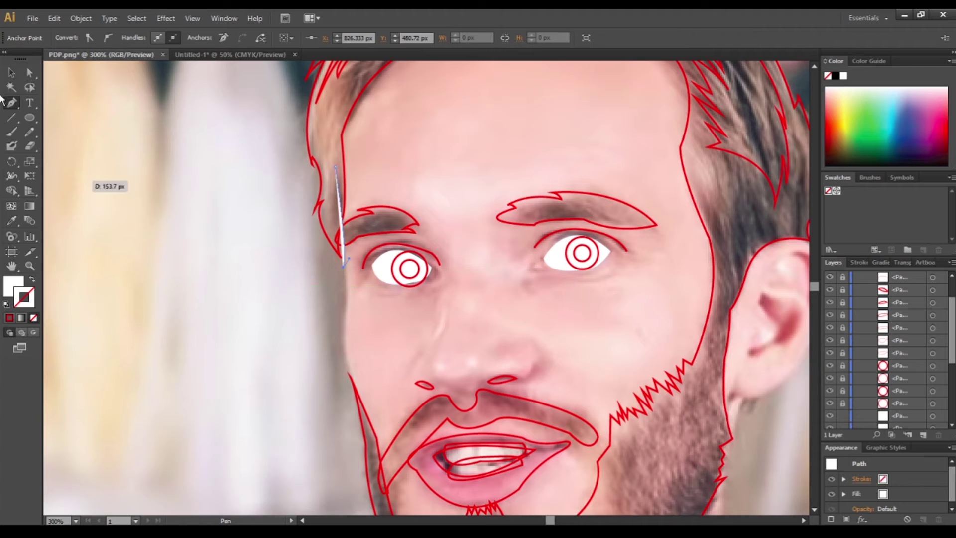
Switch to a red stroke with no fill and trace the face edge down the jaw
key("shift+x")
left_click(344, 258)
scroll(347, 326, "down", 2)
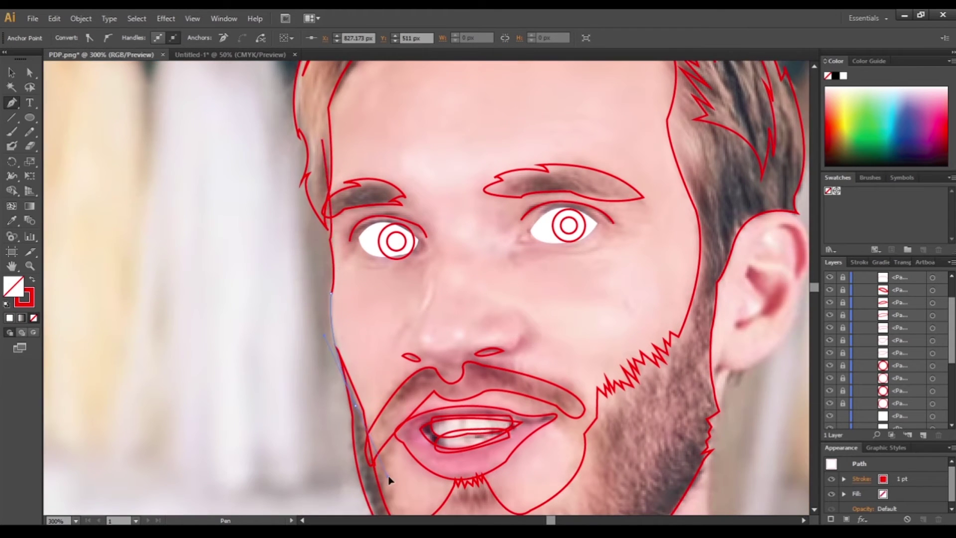
scroll(347, 326, "down", 3)
left_click_drag(435, 455, 440, 459)
Carry the face outline across the forehead and close it at the start point
scroll(546, 252, "right", 3)
scroll(547, 252, "up", 2)
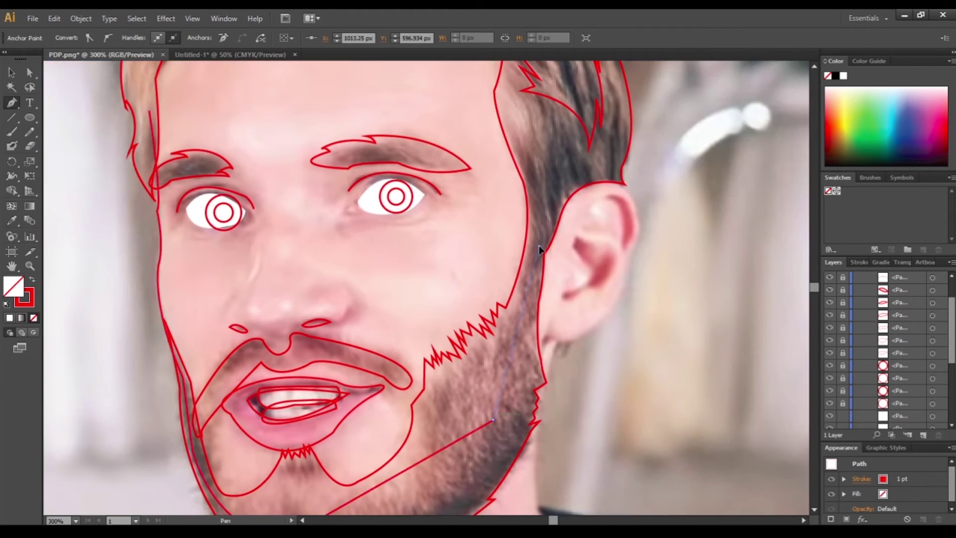
scroll(546, 252, "up", 5)
left_click(160, 342)
left_click(502, 274, "ctrl")
Unlock and select the hair and beard outline path in Layers
key("v")
key("ctrl+minus")
key("ctrl+minus")
key("ctrl+plus")
scroll(848, 410, "down", 1)
left_click(843, 422)
left_click(933, 410)
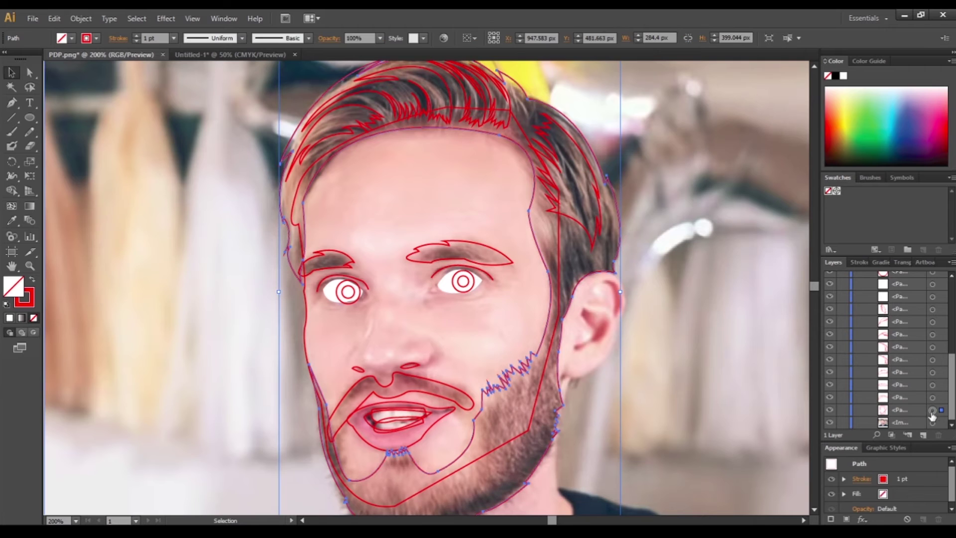
Fill the hair and beard shape with brown sampled from the photo, then lock it
key("i")
left_click(451, 127)
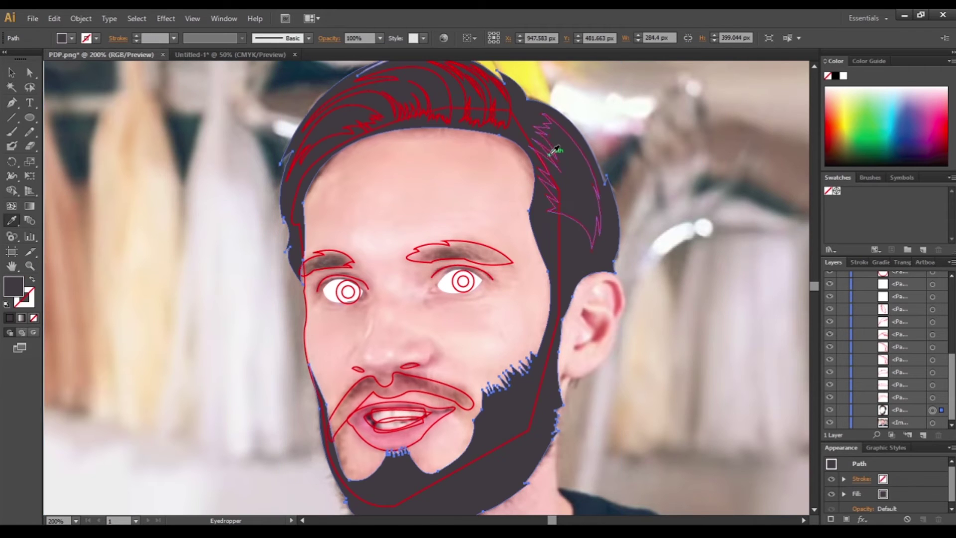
left_click(11, 74)
key("i")
left_click(464, 251)
left_click(843, 410)
Fill the moustache and both eyebrows with the beard brown and lock them
left_click(933, 398)
left_click(519, 411)
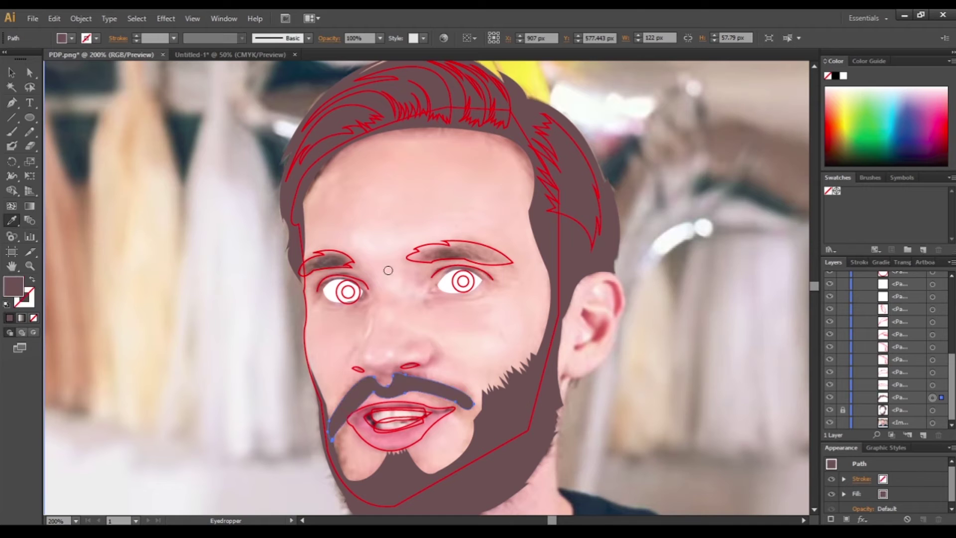
left_click(84, 292)
left_click(843, 397)
left_click(933, 372)
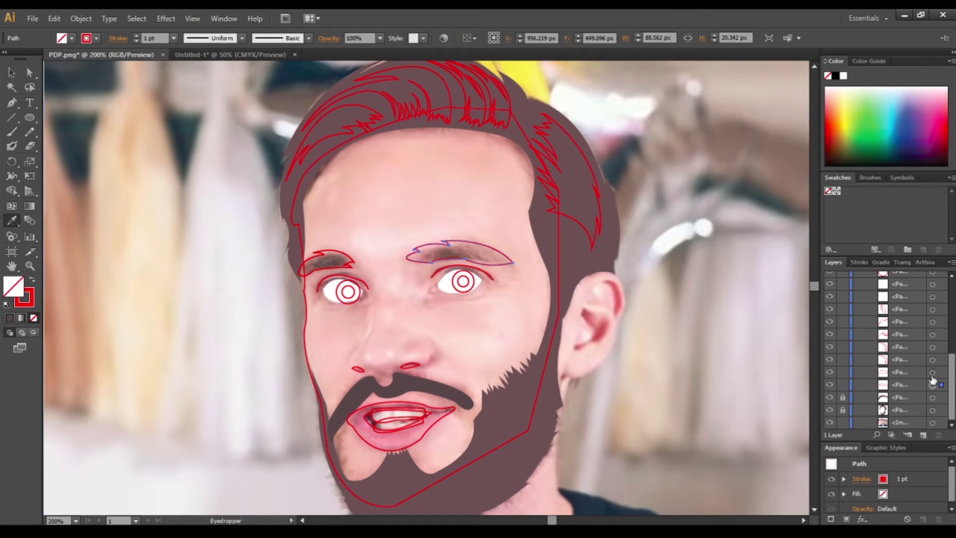
left_click(529, 388)
left_click(842, 372)
left_click(842, 384)
Colour all the hair strand paths with the eyebrow brown and lock them
left_click(932, 359)
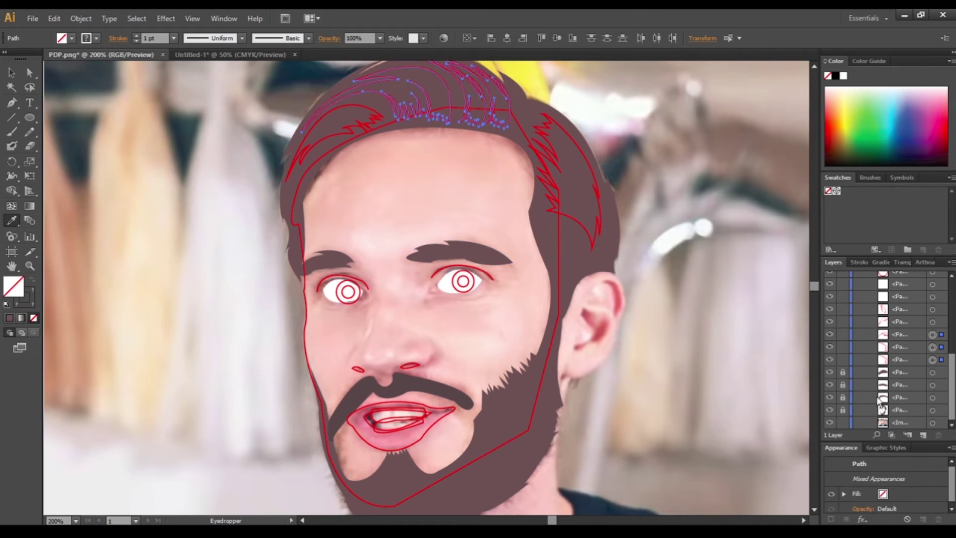
left_click(829, 409)
left_click(933, 334, "shift")
left_click(933, 309, "shift")
left_click(459, 253)
left_click(830, 410)
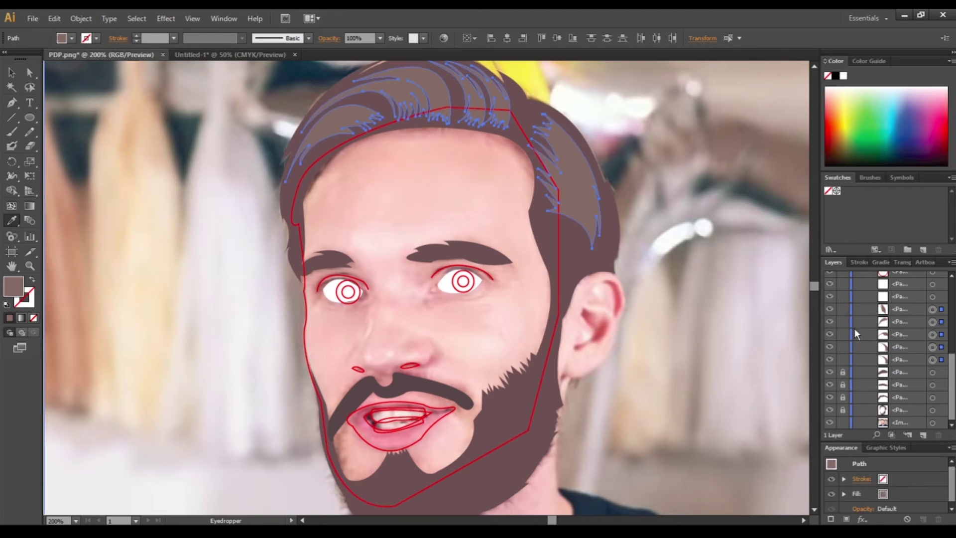
left_click(843, 346)
Turn the left pupil into a green fill with a dark green, outline-free inner pupil
left_click(933, 309)
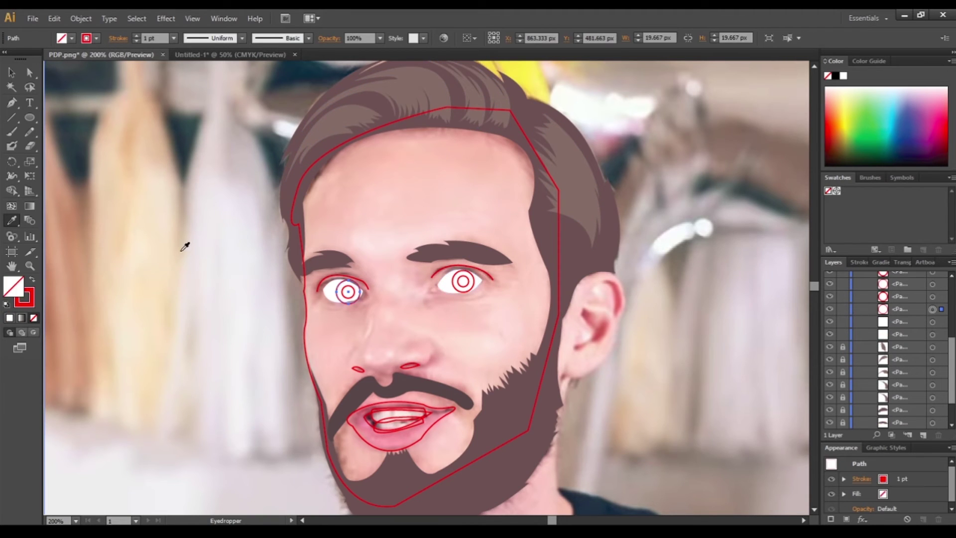
left_click(30, 280)
scroll(342, 289, "up", 3)
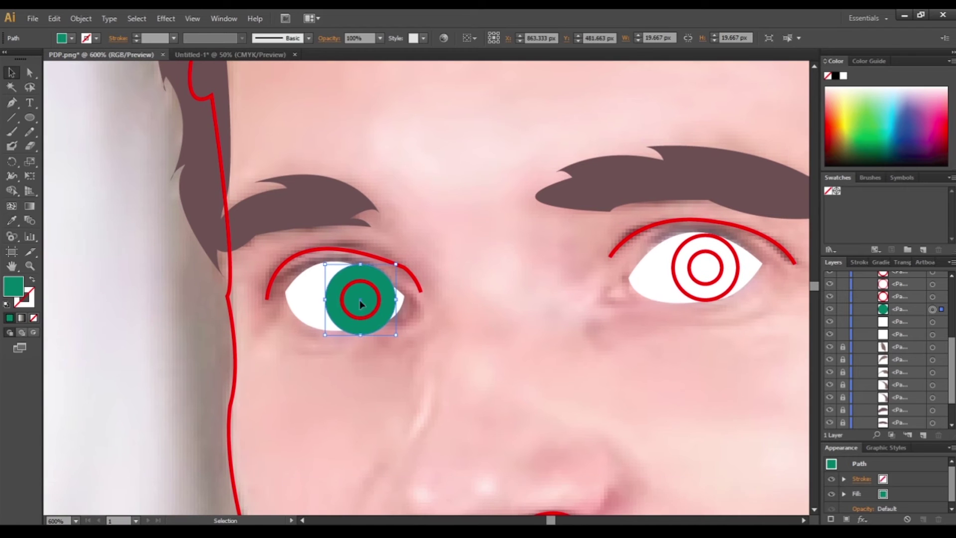
key("v")
left_click(299, 303, "shift")
key("v")
left_click(374, 294)
key("shift+x")
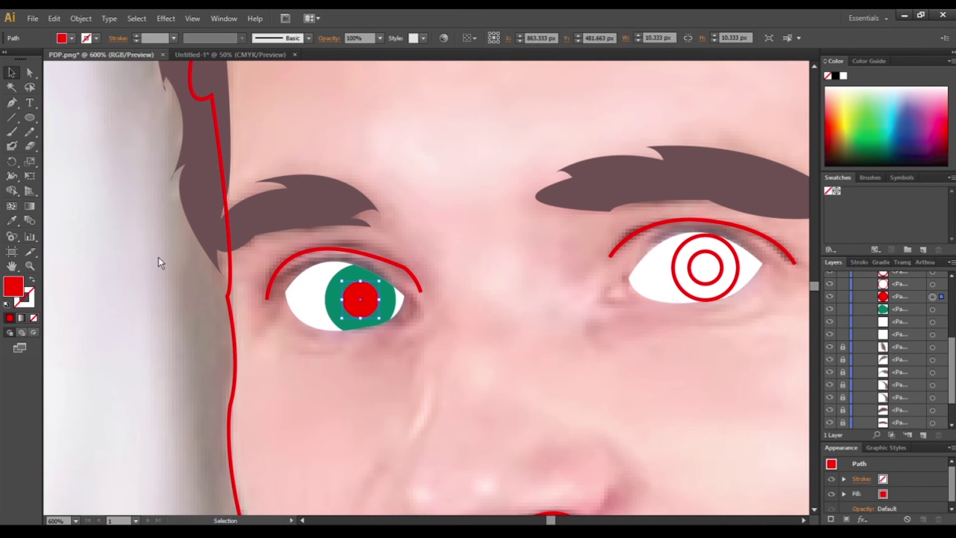
key("v")
Copy the green pupil onto the other eye
key("ctrl+minus")
scroll(301, 307, "right", 2)
left_click_drag(373, 297, 551, 279)
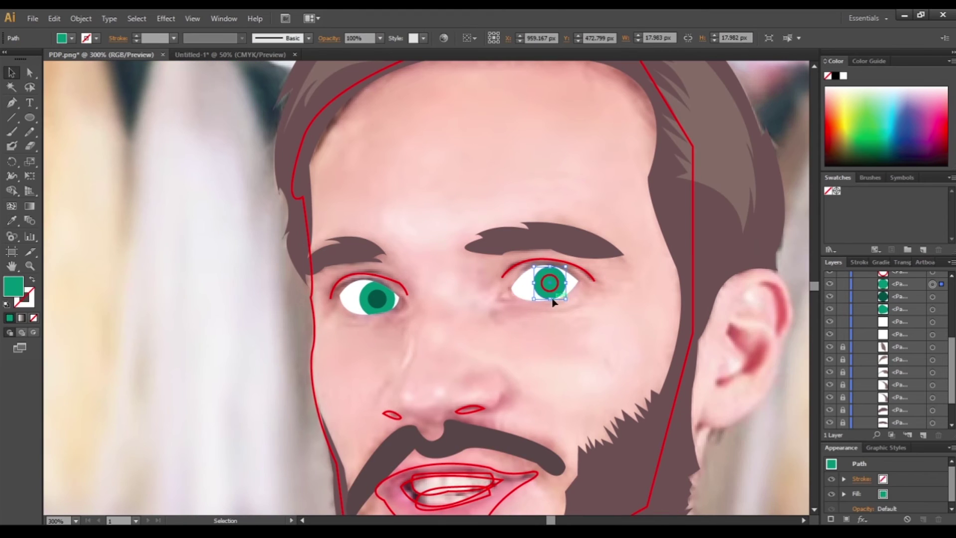
key("ctrl+minus")
key("ctrl+minus")
Fill the outer lip shape with pink sampled from the photo and lock it
left_click(504, 339)
left_click_drag(843, 316, 844, 273)
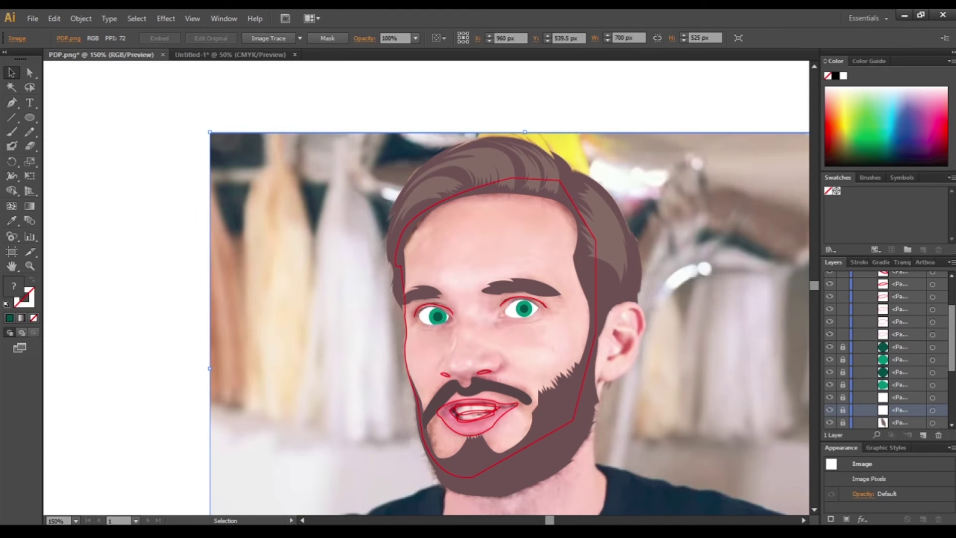
left_click(932, 334)
key("i")
left_click(468, 433)
key("ctrl+z")
left_click(468, 423)
left_click(843, 334)
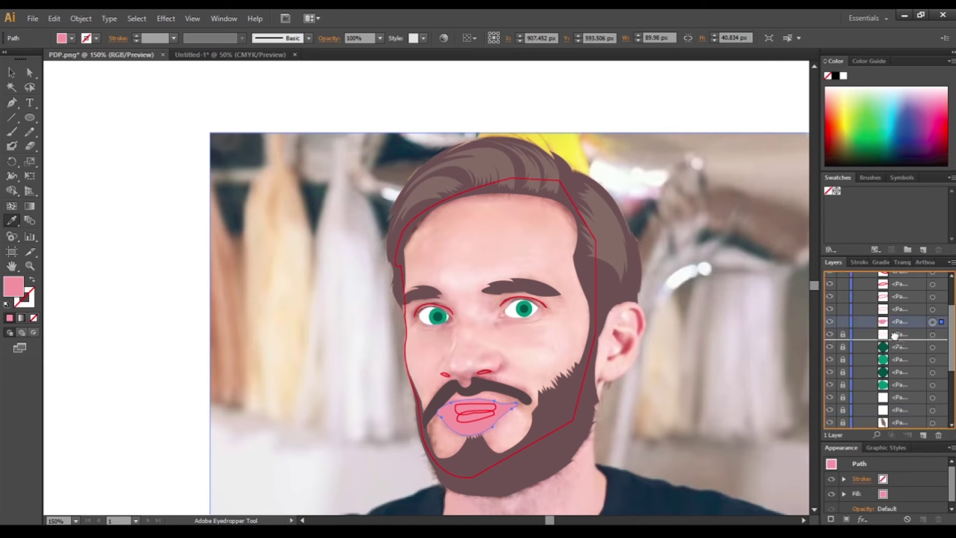
Combine the inner mouth outline and lips with Ctrl+8 to cut out the mouth opening
left_click(933, 322)
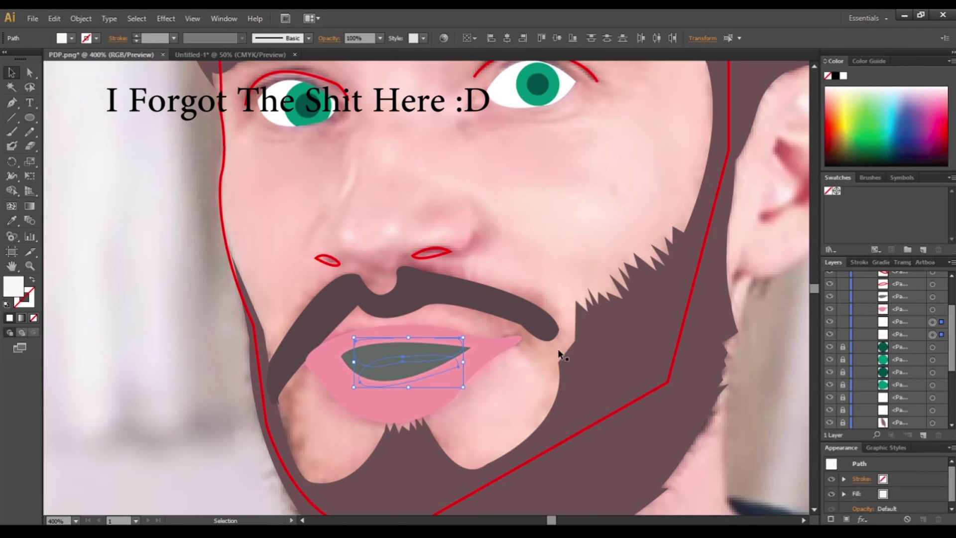
left_click(439, 389, "shift")
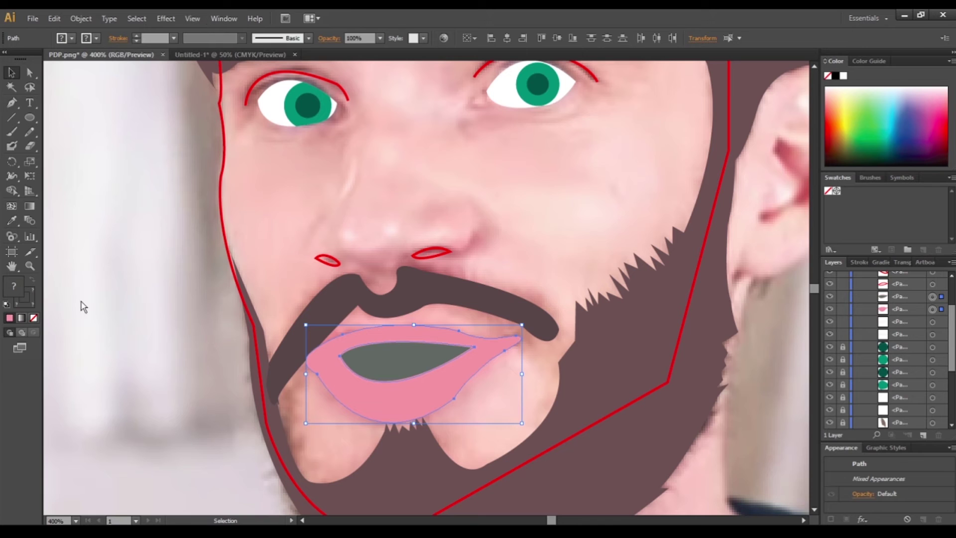
key("ctrl+8")
left_click(605, 254)
key("ctrl+minus")
key("ctrl+minus")
scroll(910, 342, "up", 3)
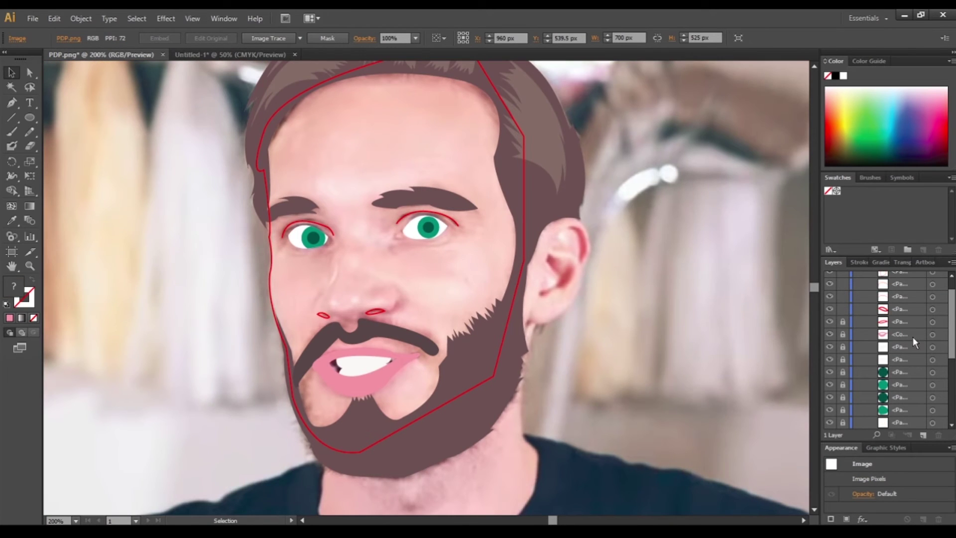
Fill both nostrils with dark brown and both eyelid lines with the eyebrow brown
left_click(933, 321)
key("i")
left_click(363, 382)
left_click(578, 204)
left_click(309, 225, "ctrl")
left_click(428, 214, "ctrl+shift")
left_click(423, 197)
key("ctrl+z")
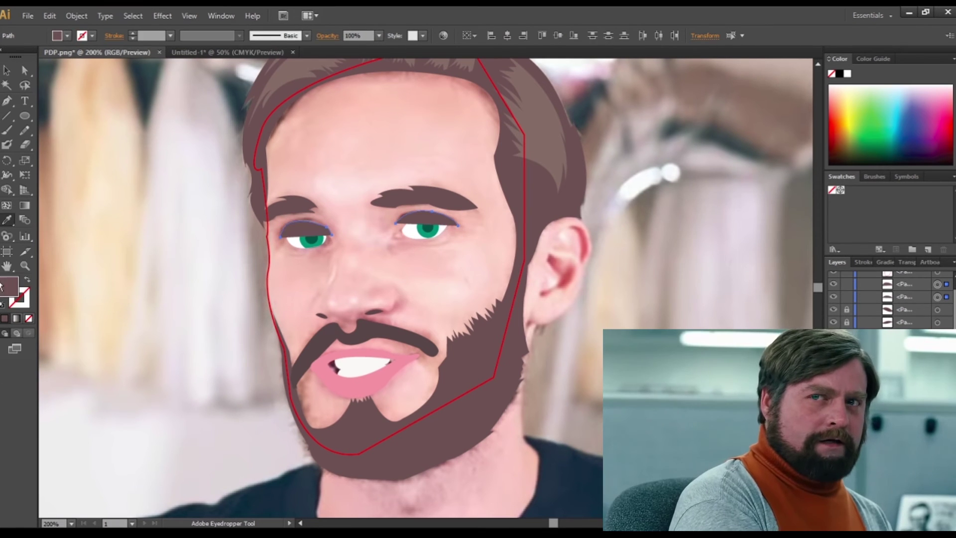
left_click(451, 196)
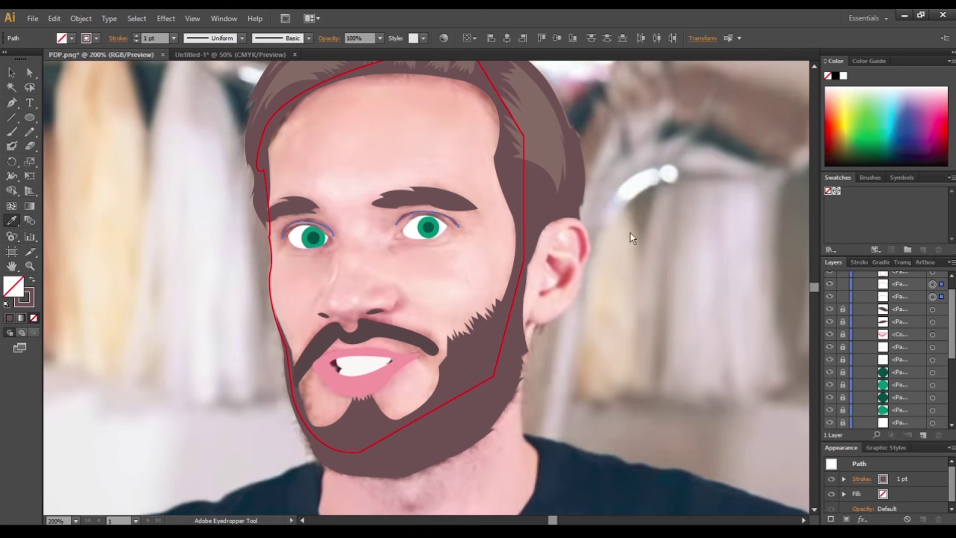
Fill the red face outline with the skin colour
scroll(939, 377, "up", 3)
left_click(933, 377)
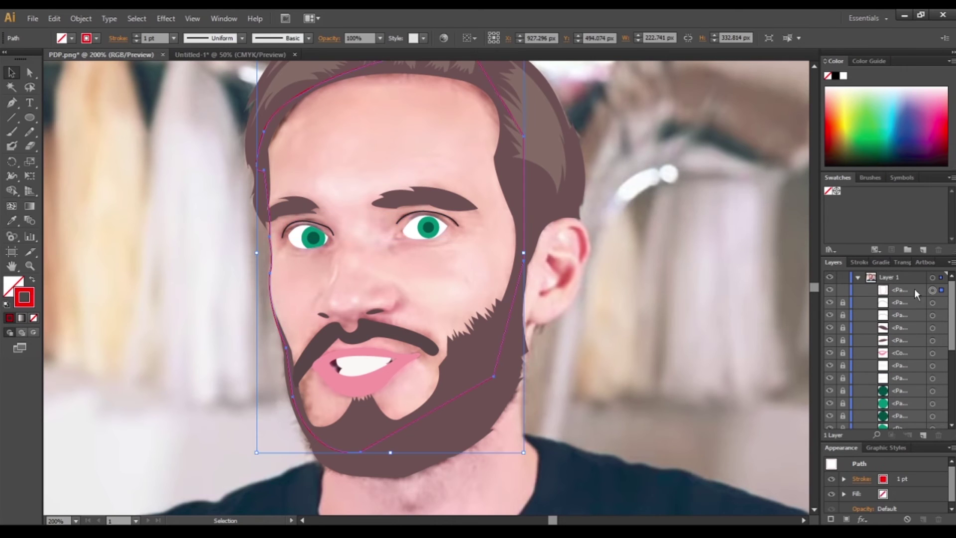
left_click(434, 289)
scroll(909, 424, "down", 3)
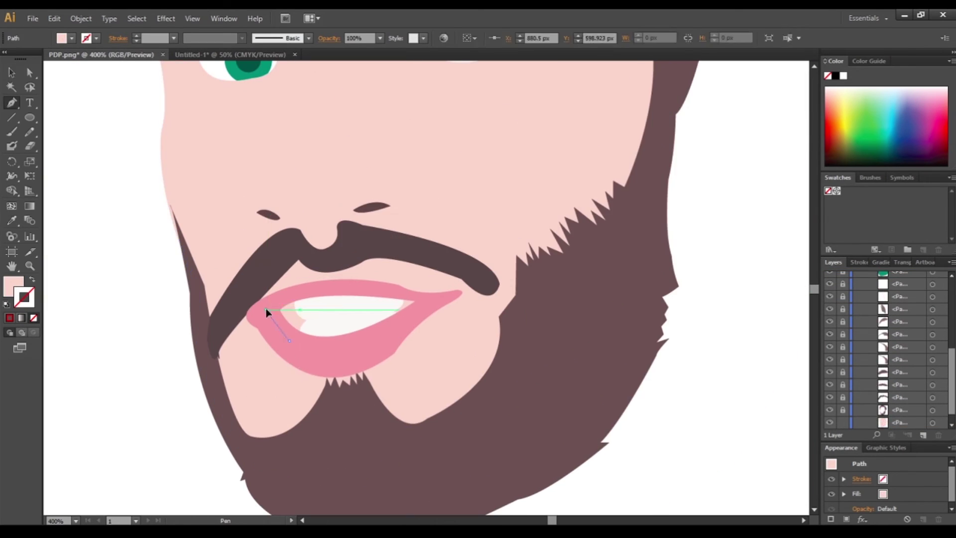
Add anchors and curve the teeth outline to follow the mouth opening
left_click(305, 292)
left_click(418, 298)
left_click_drag(414, 325, 377, 349)
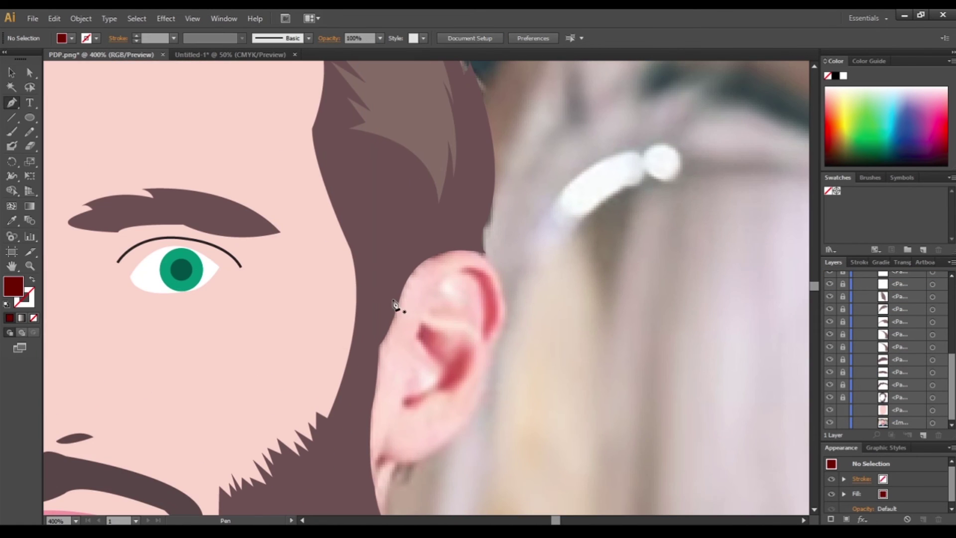
Pen-draw a closed outline around the ear and down along the beard
left_click(388, 280)
left_click_drag(495, 274, 513, 303)
left_click_drag(490, 345, 455, 382)
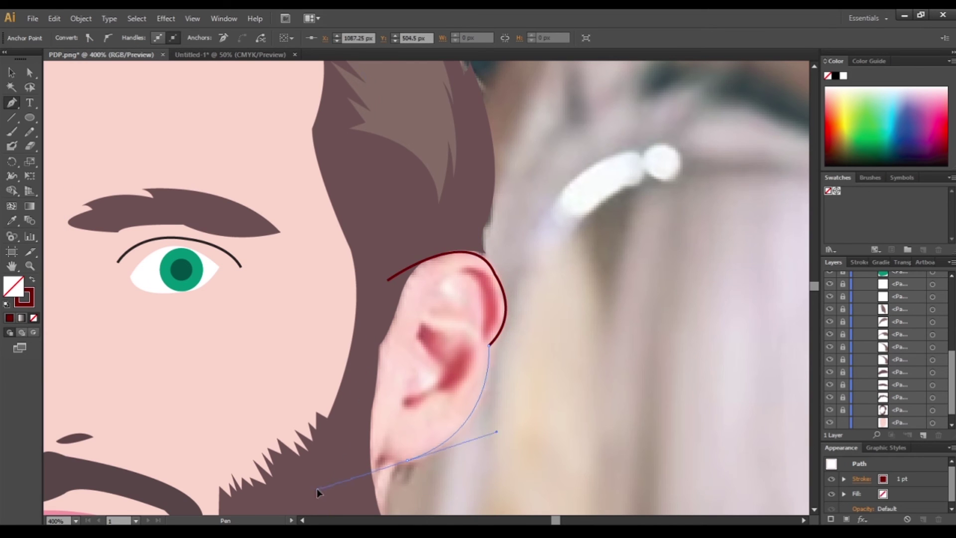
left_click(387, 429)
scroll(386, 434, "down", 5)
scroll(349, 393, "up", 3)
left_click(281, 483)
left_click_drag(310, 301, 323, 251)
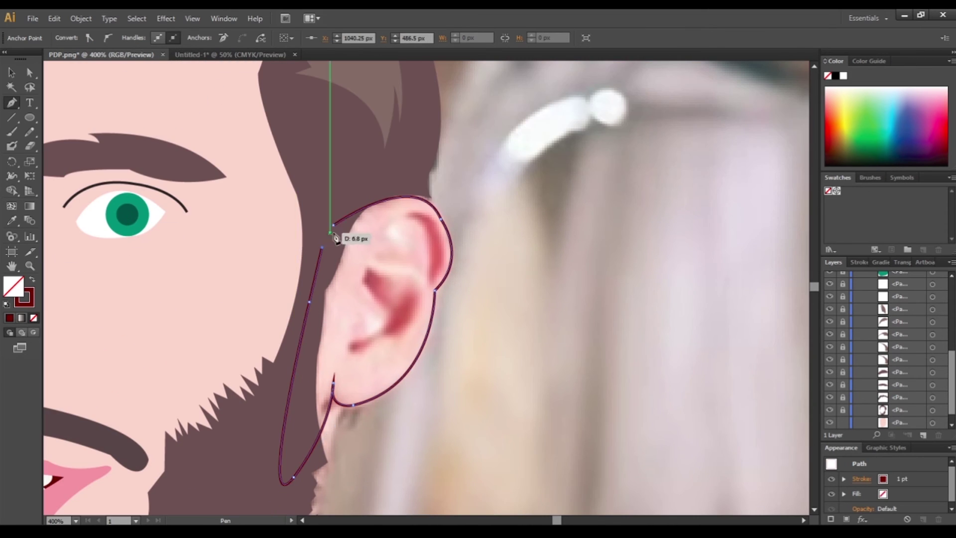
left_click(333, 225)
scroll(349, 249, "up", 1)
Draw the inner-ear fold shapes along the ear rim
left_click(397, 271)
left_click_drag(463, 285, 478, 358)
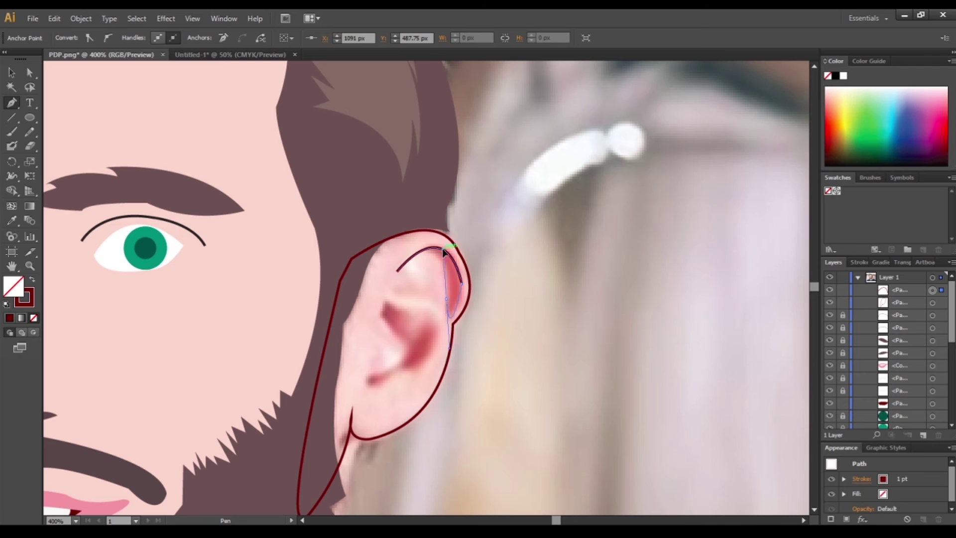
left_click(398, 272)
scroll(398, 279, "down", 1)
left_click_drag(382, 299, 379, 305)
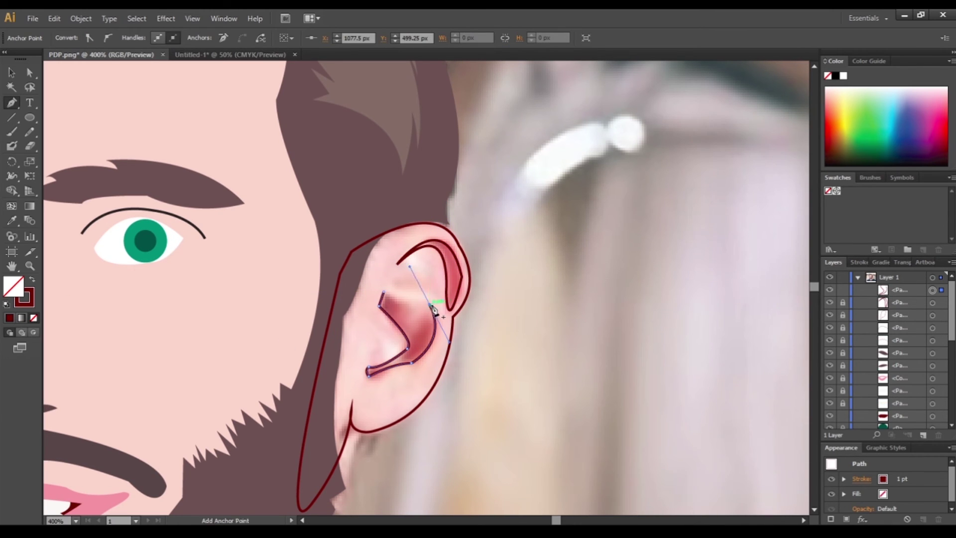
key("ctrl+shift+a")
key("ctrl+minus")
Fill the ear with the face skin colour, send it behind the head, and make the inner folds dark red
left_click(932, 315)
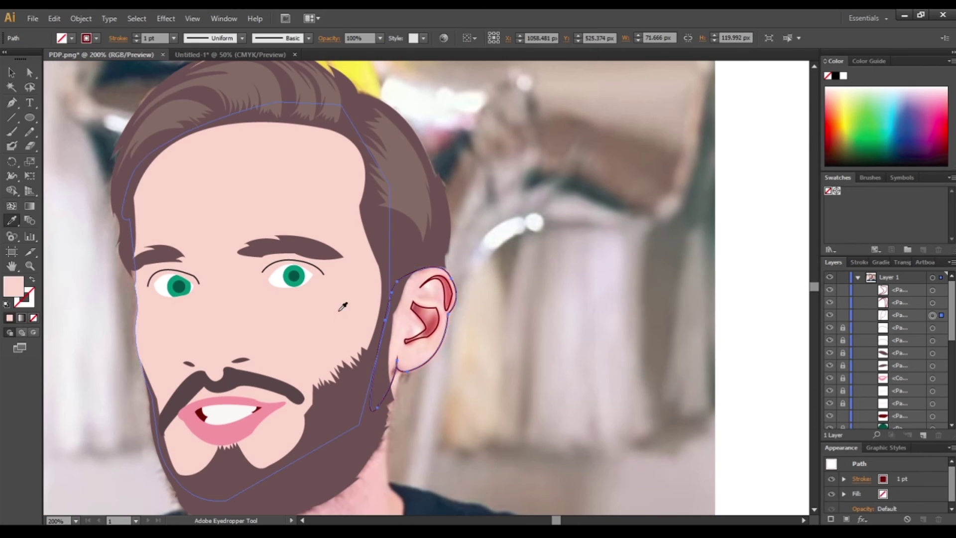
key("i")
left_click(249, 189)
left_click_drag(911, 316, 909, 367)
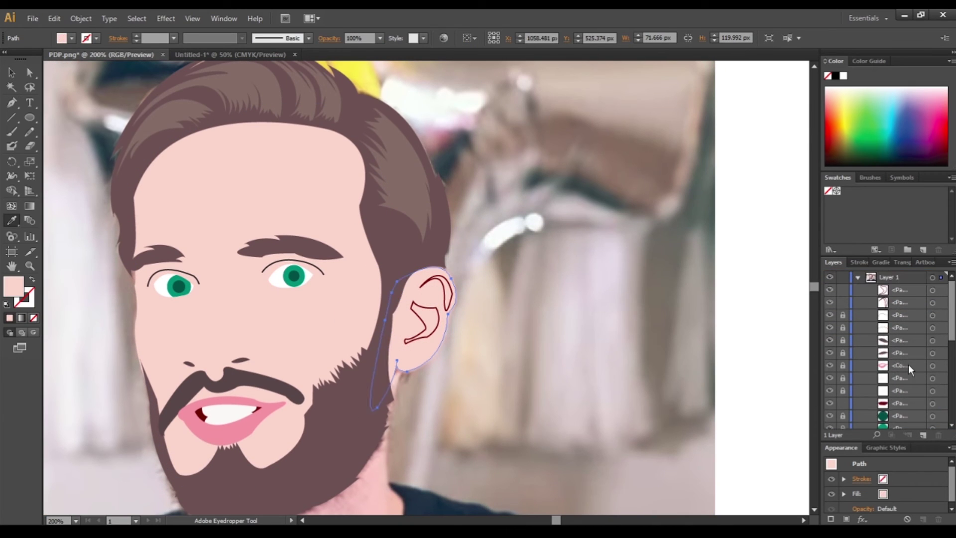
left_click(428, 309, "ctrl+shift")
left_click(32, 281)
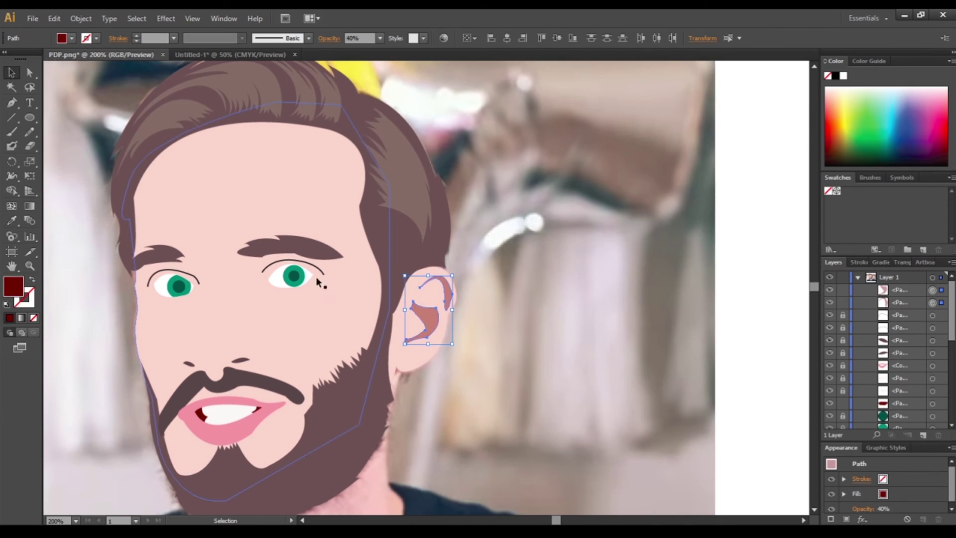
Unlock and select the two eye outlines, then hide the reference photo
left_click(174, 272)
left_click(294, 260, "shift")
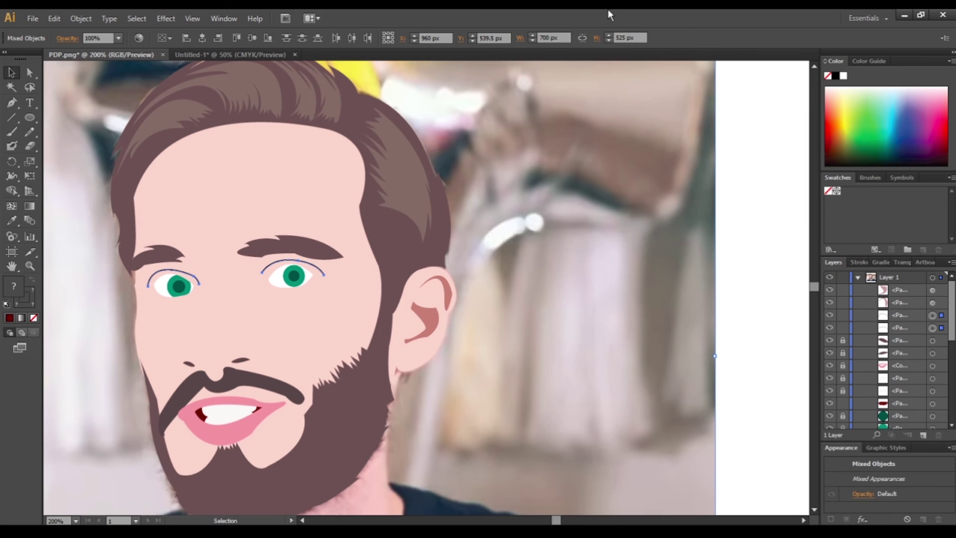
left_click(180, 113, "shift")
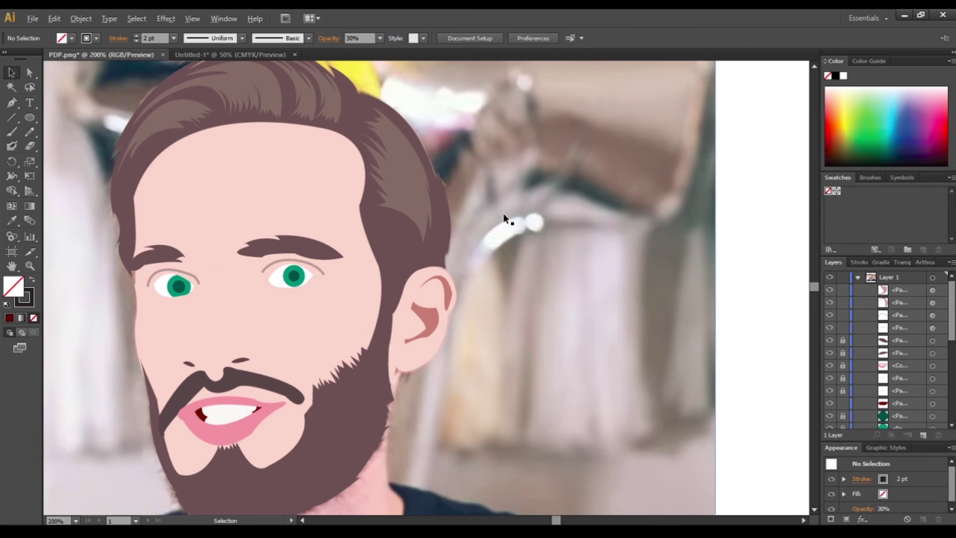
left_click(503, 213)
left_click(830, 424)
key("ctrl+minus")
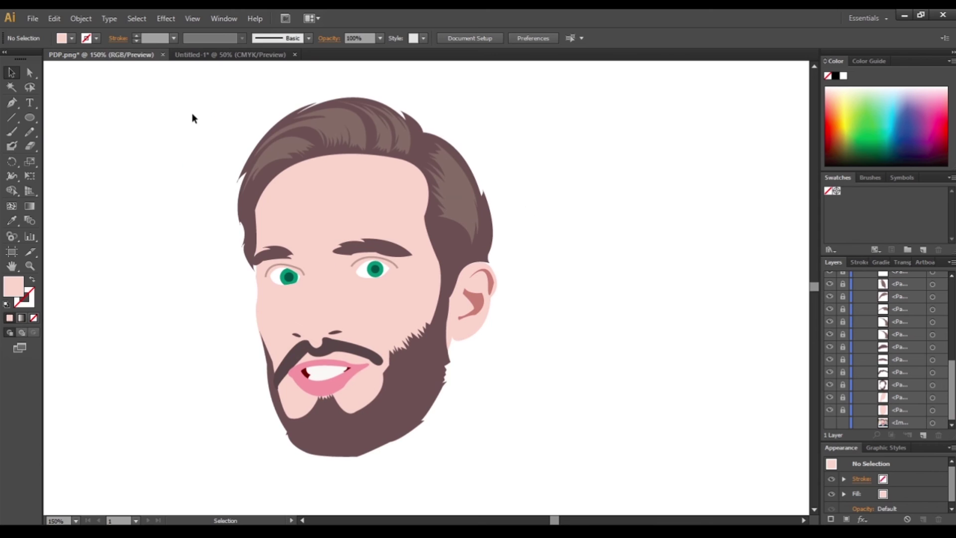
Group all the face shapes together and fit the whole drawing in view
key("ctrl+a")
key("ctrl+g")
left_click(623, 200)
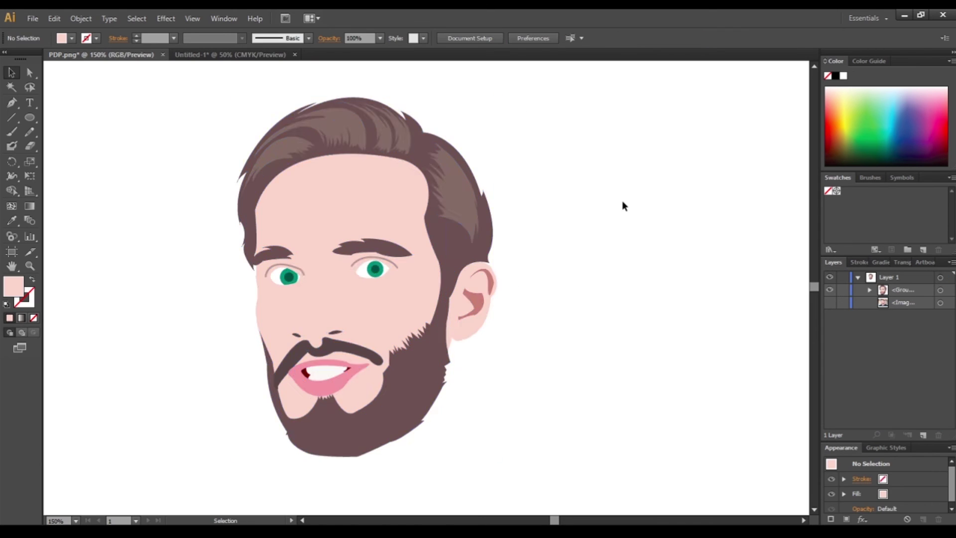
scroll(622, 206, "up", 2)
key("ctrl+0")
key("ctrl+a")
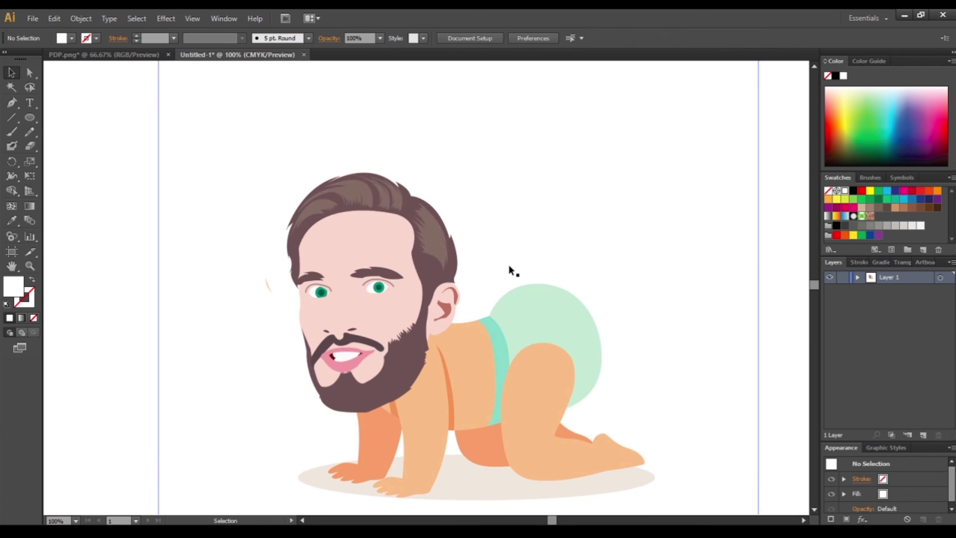
Eyedrop the baby body's peach colour onto the face skin shape
left_click(342, 254)
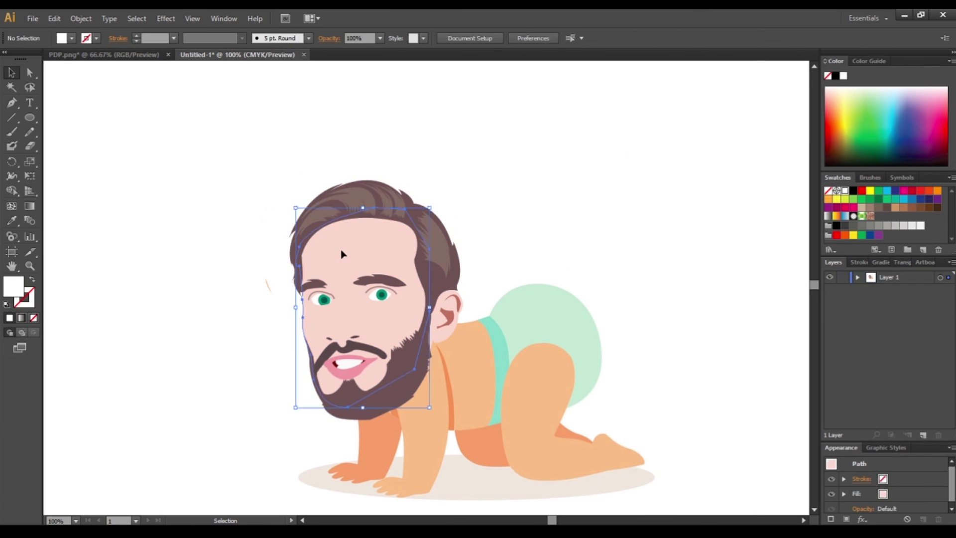
key("i")
left_click(498, 378)
left_click(800, 196)
key("ctrl+minus")
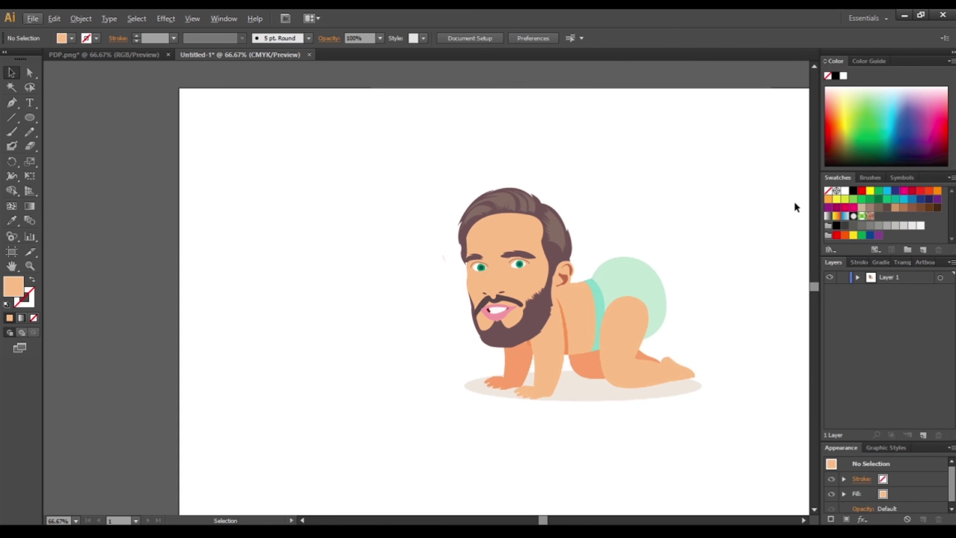
Try the body's shadow tone on the face, then revert to the lighter peach
left_click(550, 289)
key("i")
left_click(601, 362)
key("ctrl+z")
key("v")
left_click(209, 205)
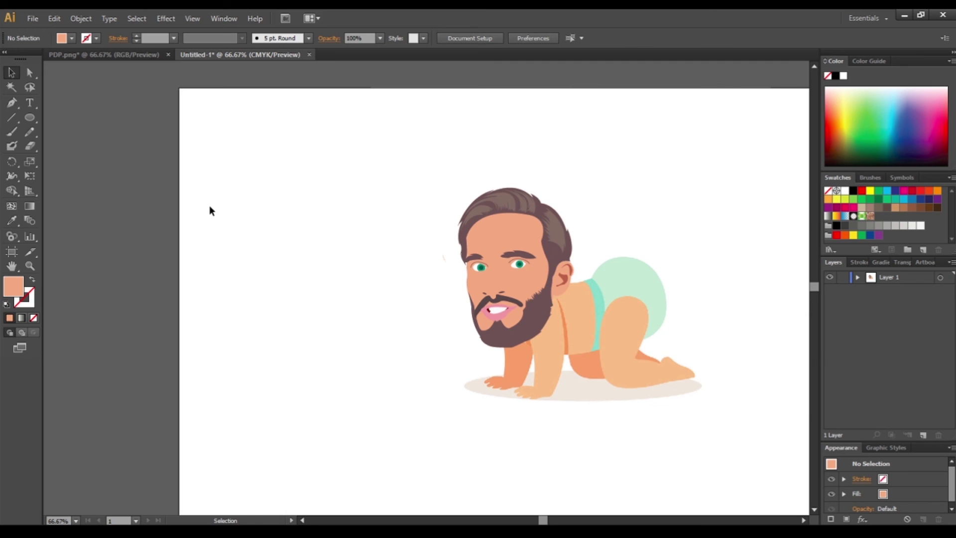
Resize the artboard to fit around the crawling baby
key("ctrl+0")
key("ctrl+a")
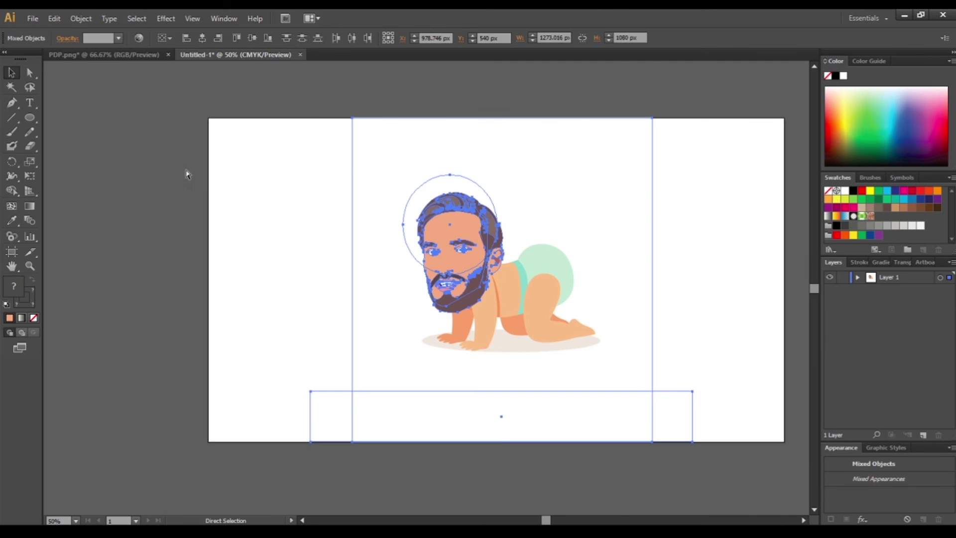
left_click_drag(692, 442, 599, 374)
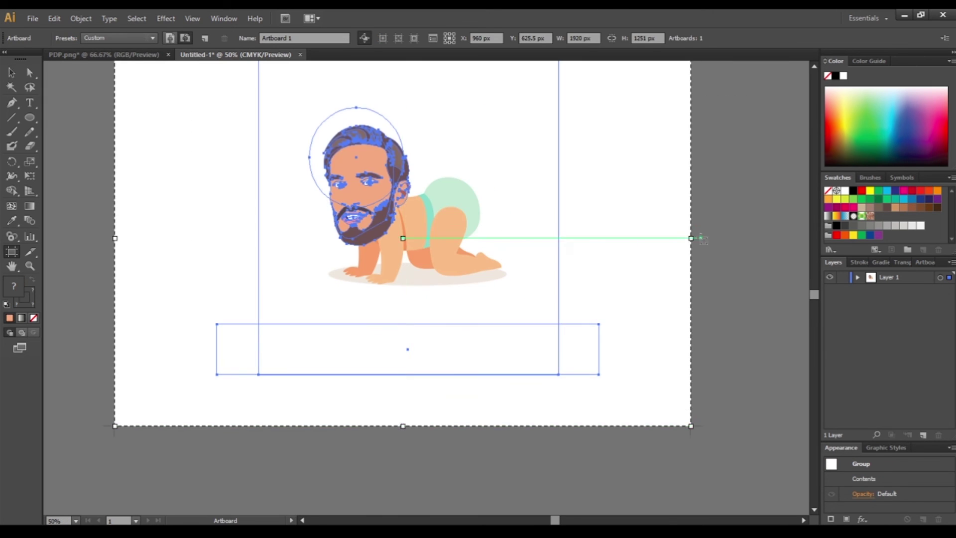
key("ctrl+shift+a")
key("ctrl+plus")
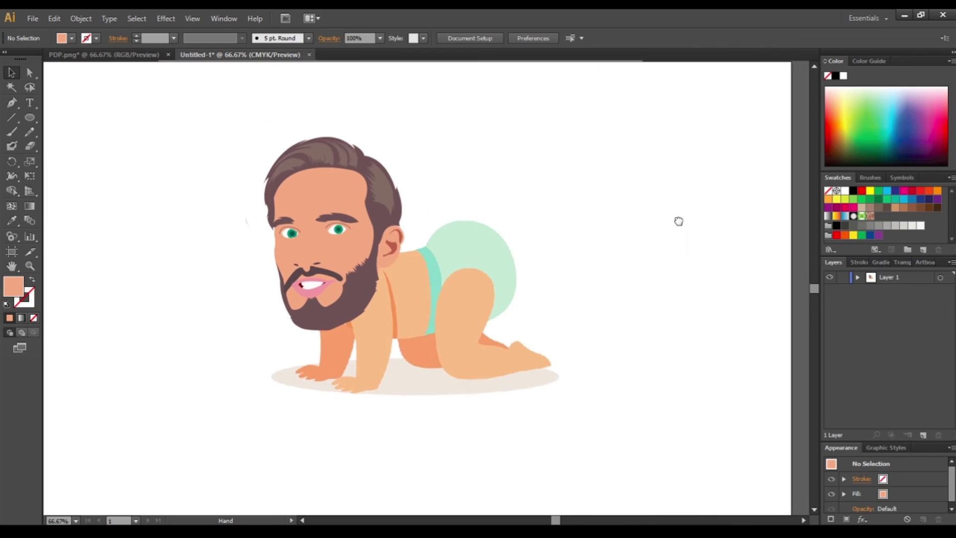
Paint peach Paintbrush scribbles at the left of the artwork
key("b")
key("shift+x")
left_click_drag(96, 226, 102, 237)
left_click_drag(159, 186, 151, 214)
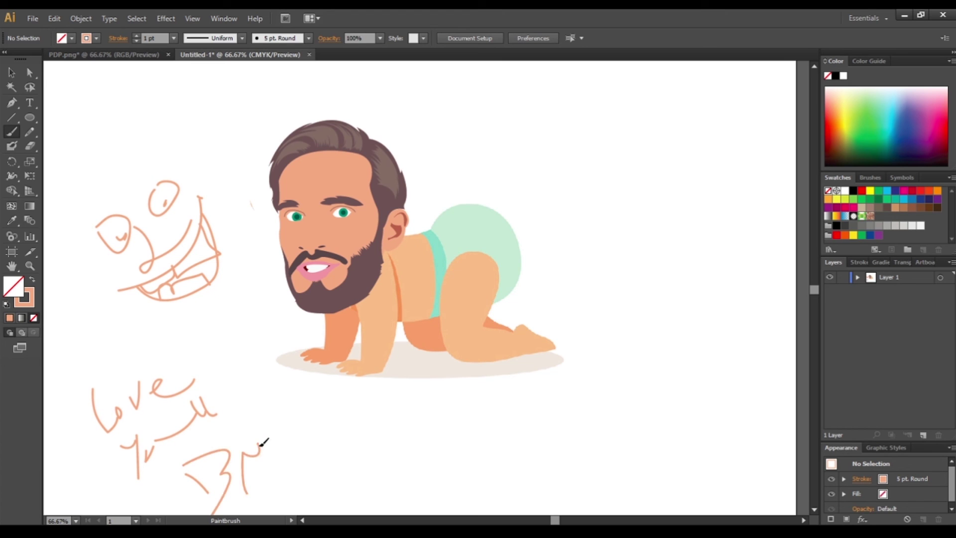
Undo the peach doodles, hide the panels, and preview the bearded baby full screen
key("ctrl+z")
key("ctrl+z")
key("ctrl+z")
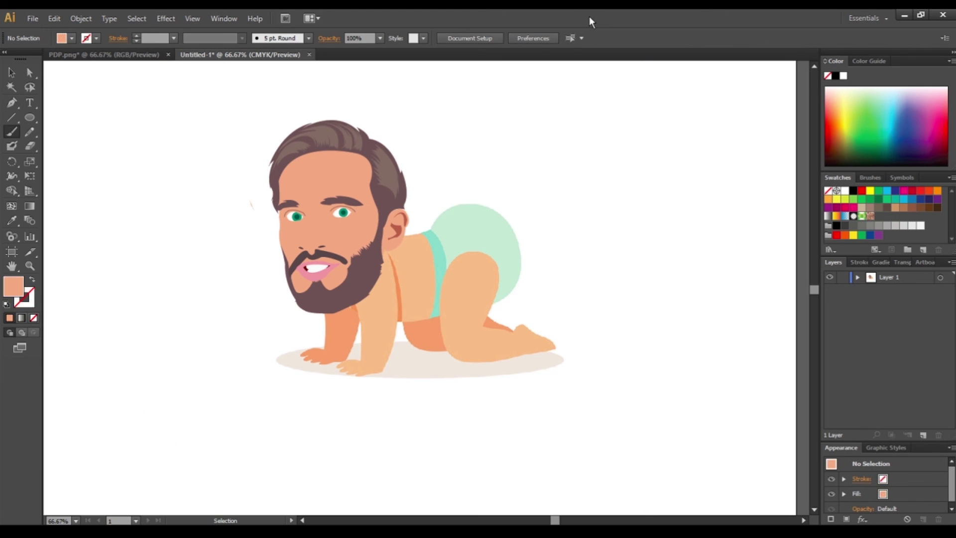
key("Tab")
key("ctrl+0")
key("f")
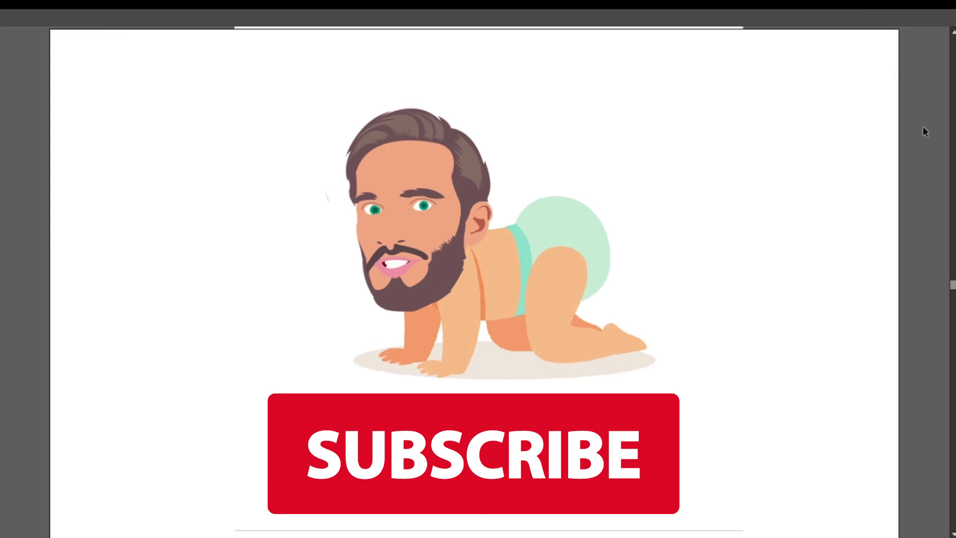
key("f")
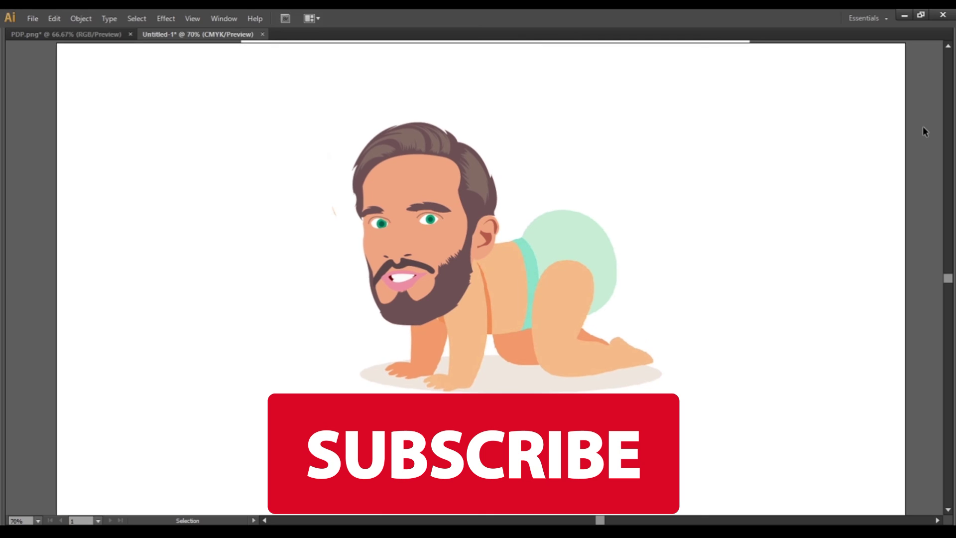